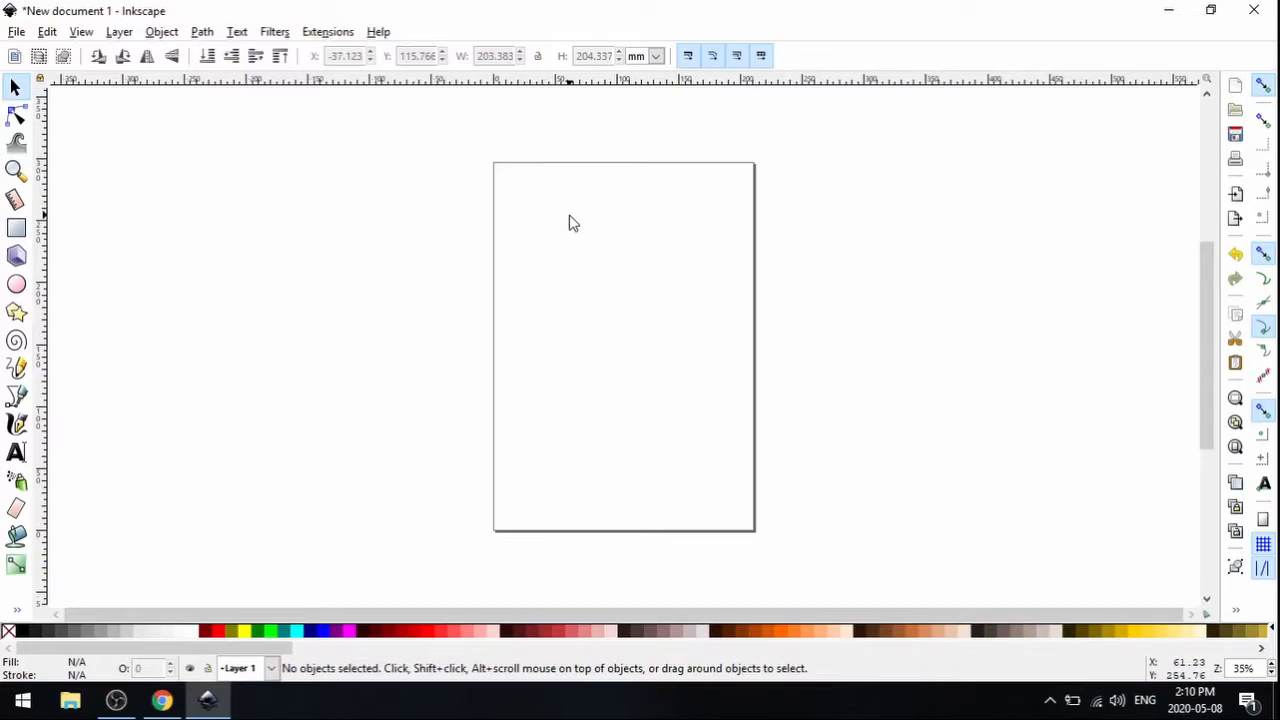
{"action": "left_click", "coordinate": [166, 700]}
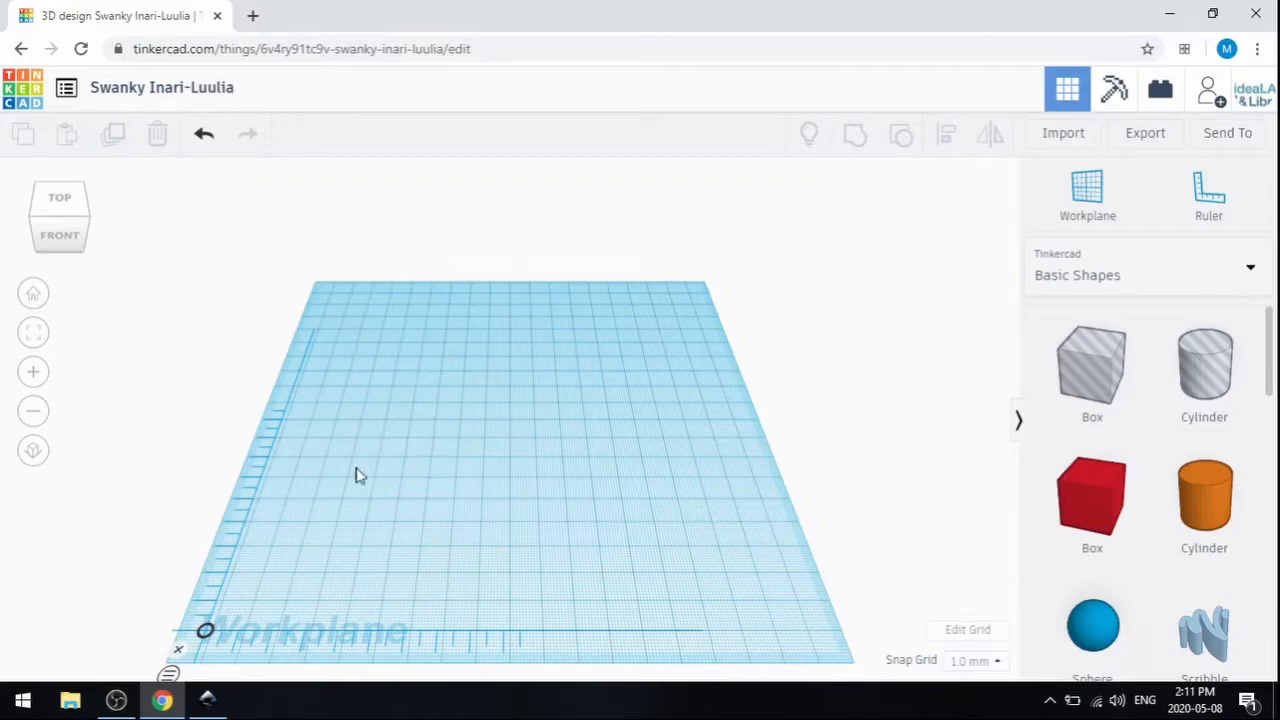
{"action": "left_click", "coordinate": [208, 698]}
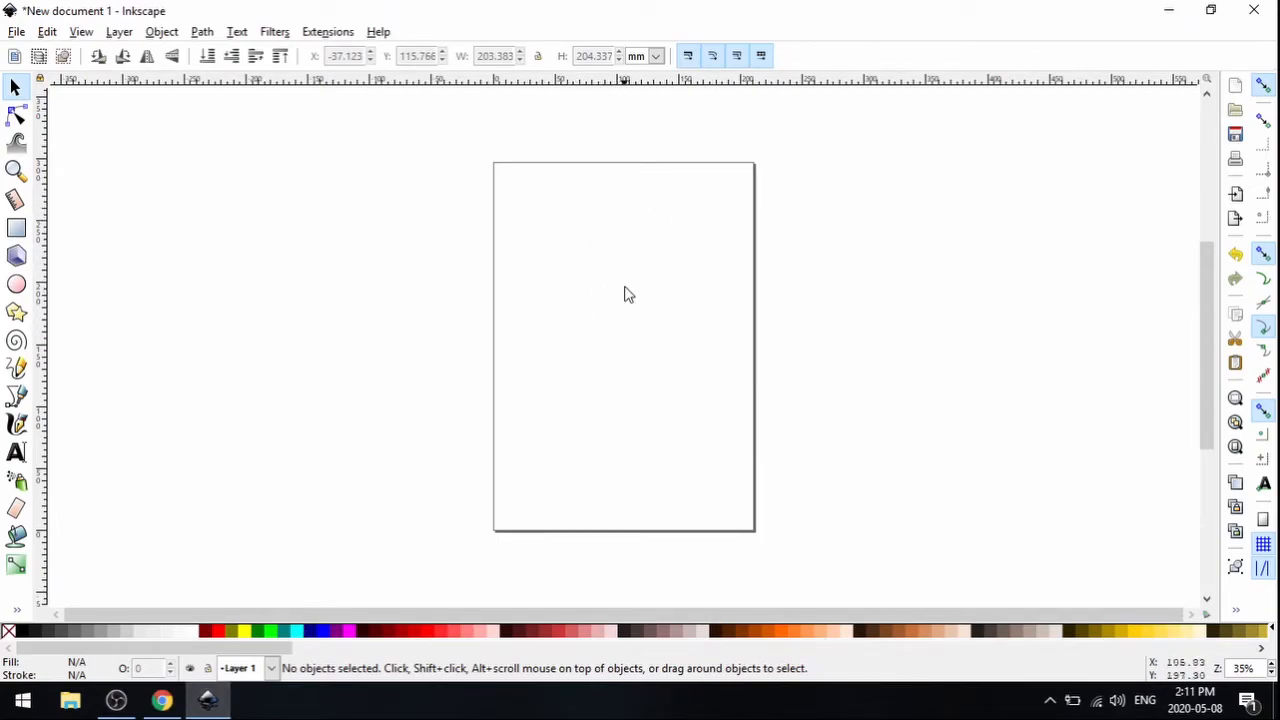
{"action": "left_click", "coordinate": [161, 700]}
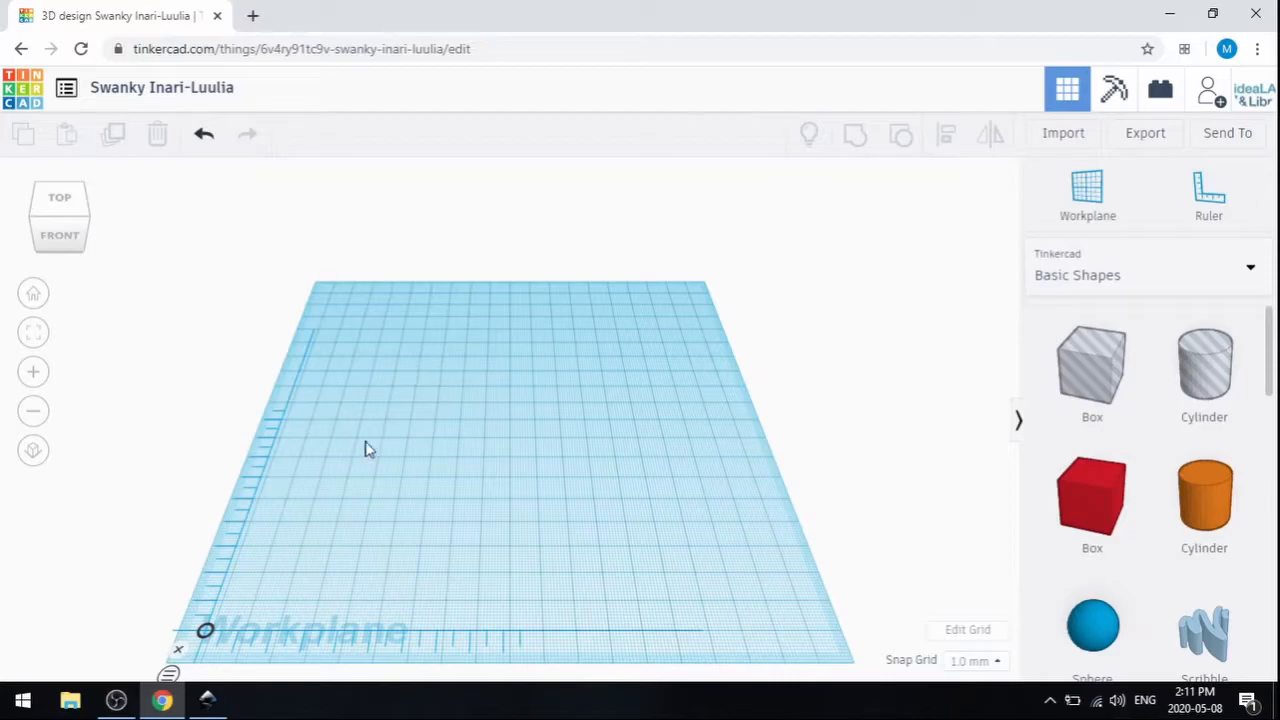
{"action": "left_click", "coordinate": [210, 703]}
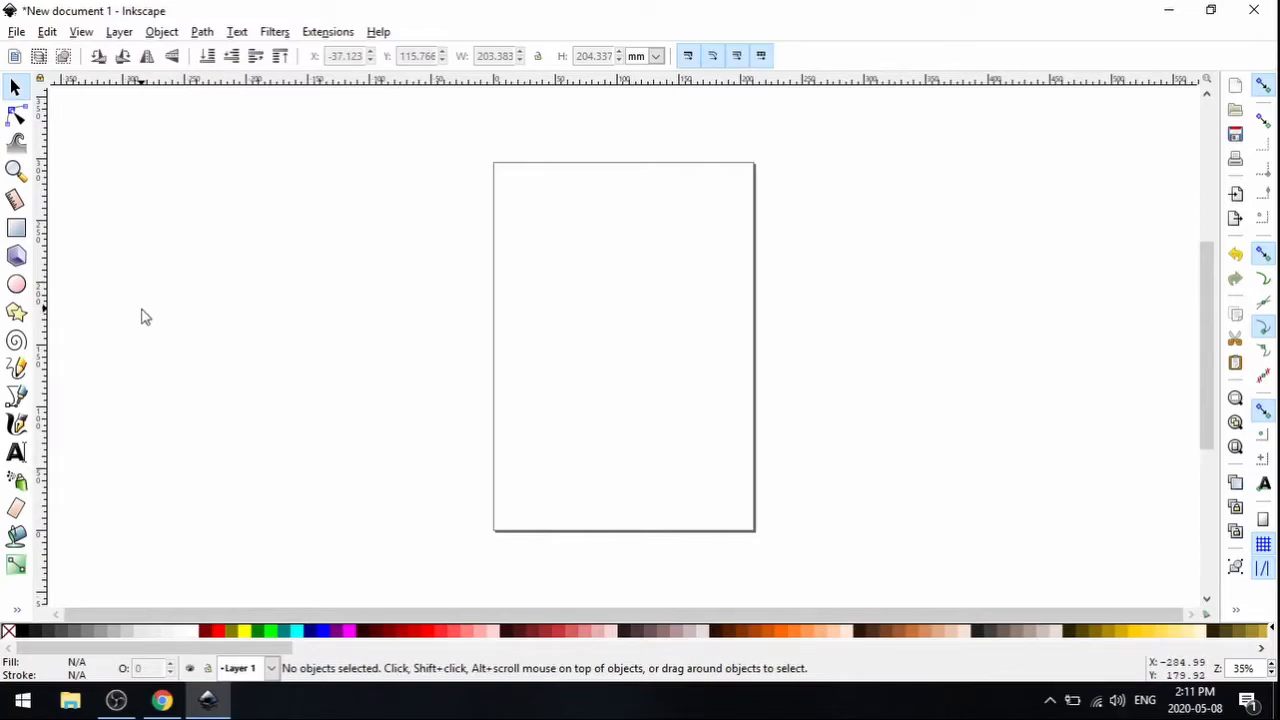
Draw three six-cornered regular polygons with the Star/Polygon tool: one over the page and one on each side of it
{"action": "left_click", "coordinate": [17, 312]}
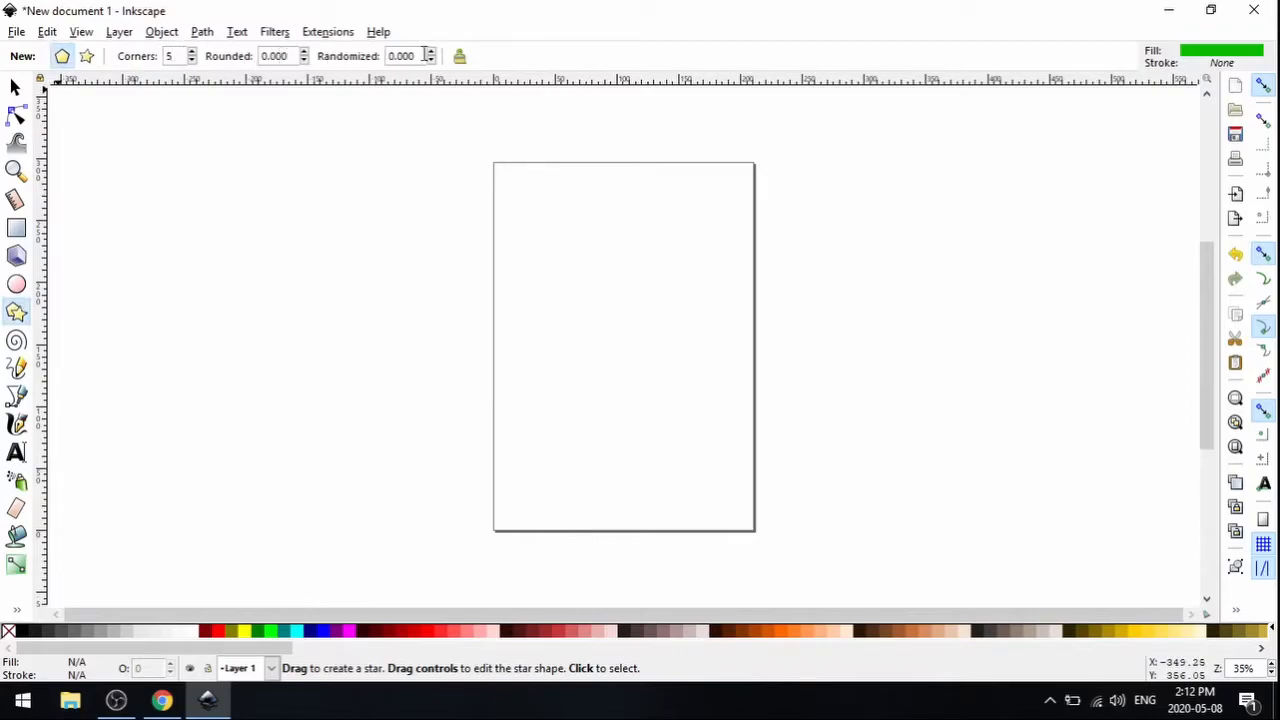
{"action": "left_click", "coordinate": [88, 58]}
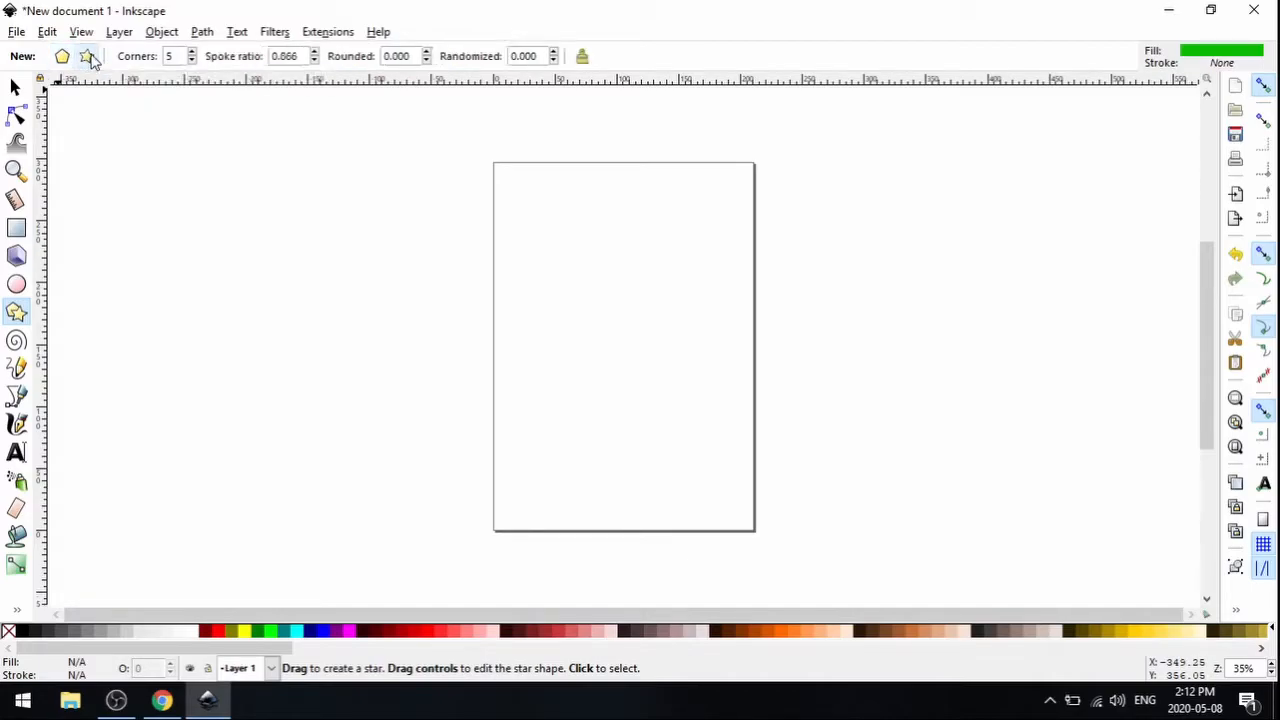
{"action": "left_click", "coordinate": [64, 58]}
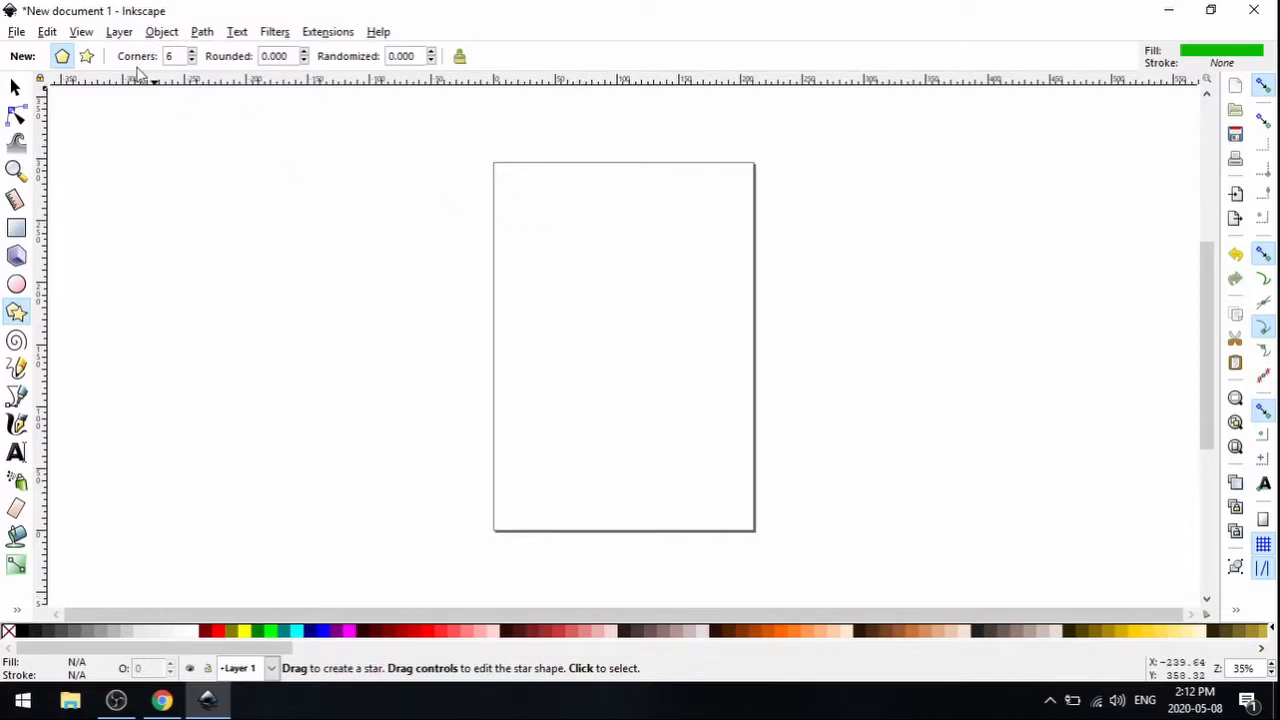
{"action": "left_click_drag", "start_coordinate": [544, 244], "coordinate": [673, 246]}
{"action": "left_click_drag", "start_coordinate": [855, 233], "coordinate": [910, 299]}
{"action": "left_click_drag", "start_coordinate": [192, 248], "coordinate": [256, 341]}
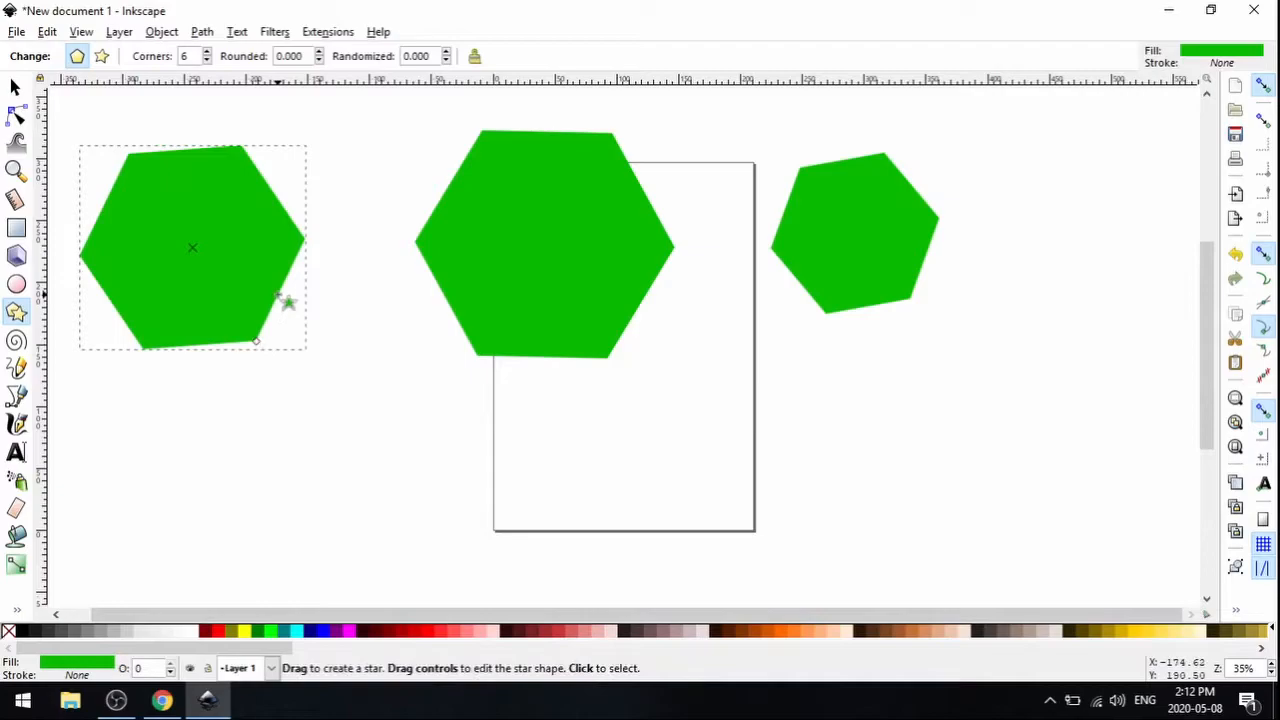
Delete the three green hexagons from the canvas
{"action": "key", "text": "Delete"}
{"action": "left_click", "coordinate": [594, 294]}
{"action": "key", "text": "Delete"}
{"action": "left_click", "coordinate": [815, 267]}
{"action": "key", "text": "Delete"}
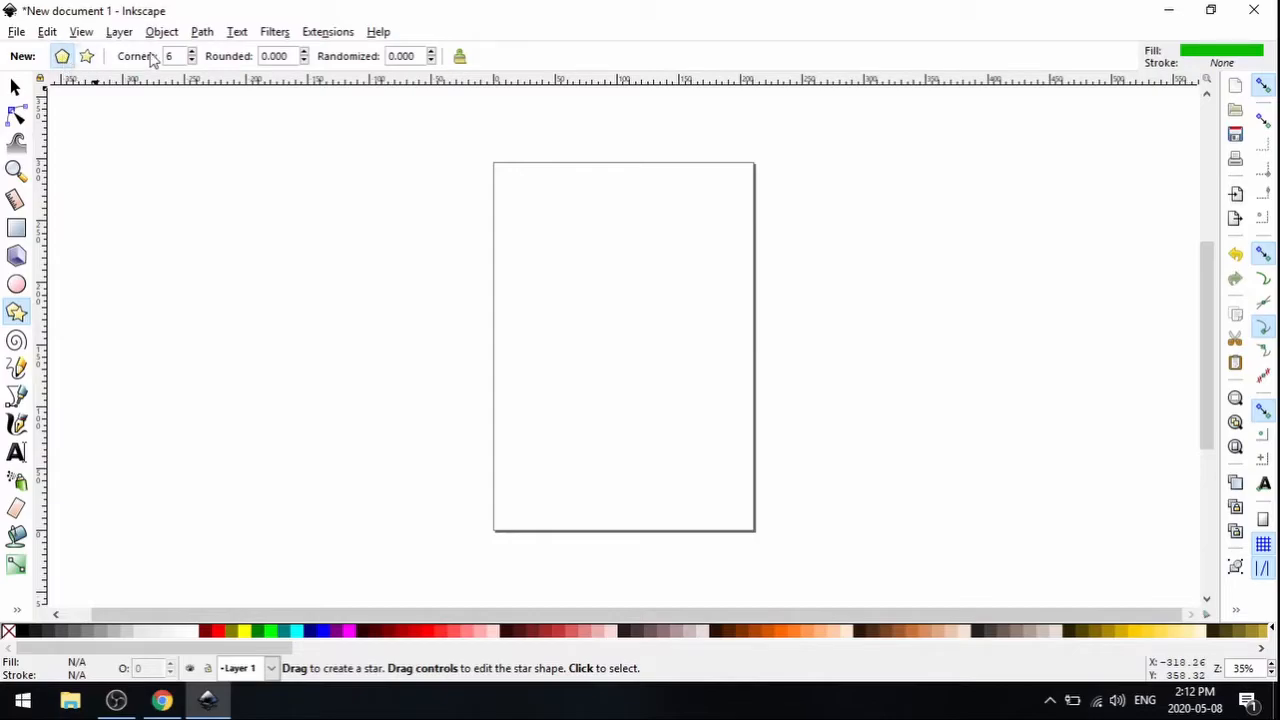
Draw a regular polygon with 3 corners over the page's upper part, base horizontal, and set its rounding to 0.150
{"action": "left_click_drag", "start_coordinate": [184, 55], "coordinate": [123, 53]}
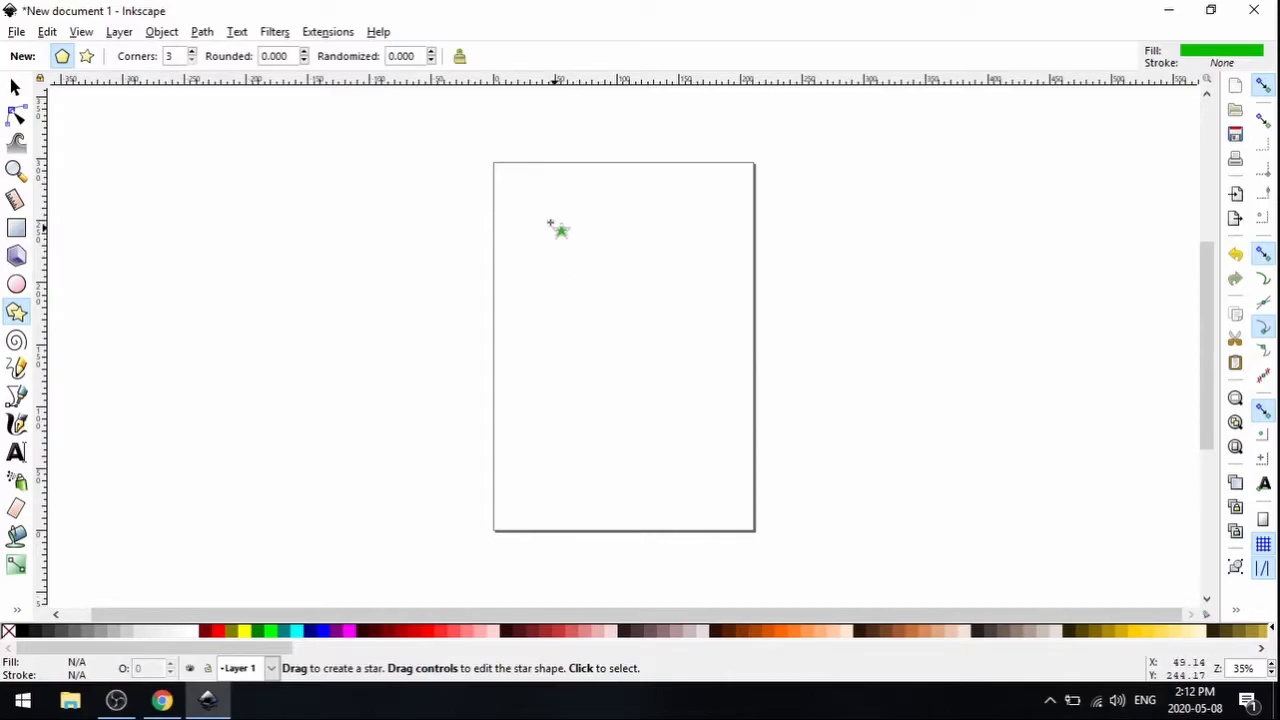
{"action": "left_click_drag", "start_coordinate": [580, 231], "coordinate": [698, 297]}
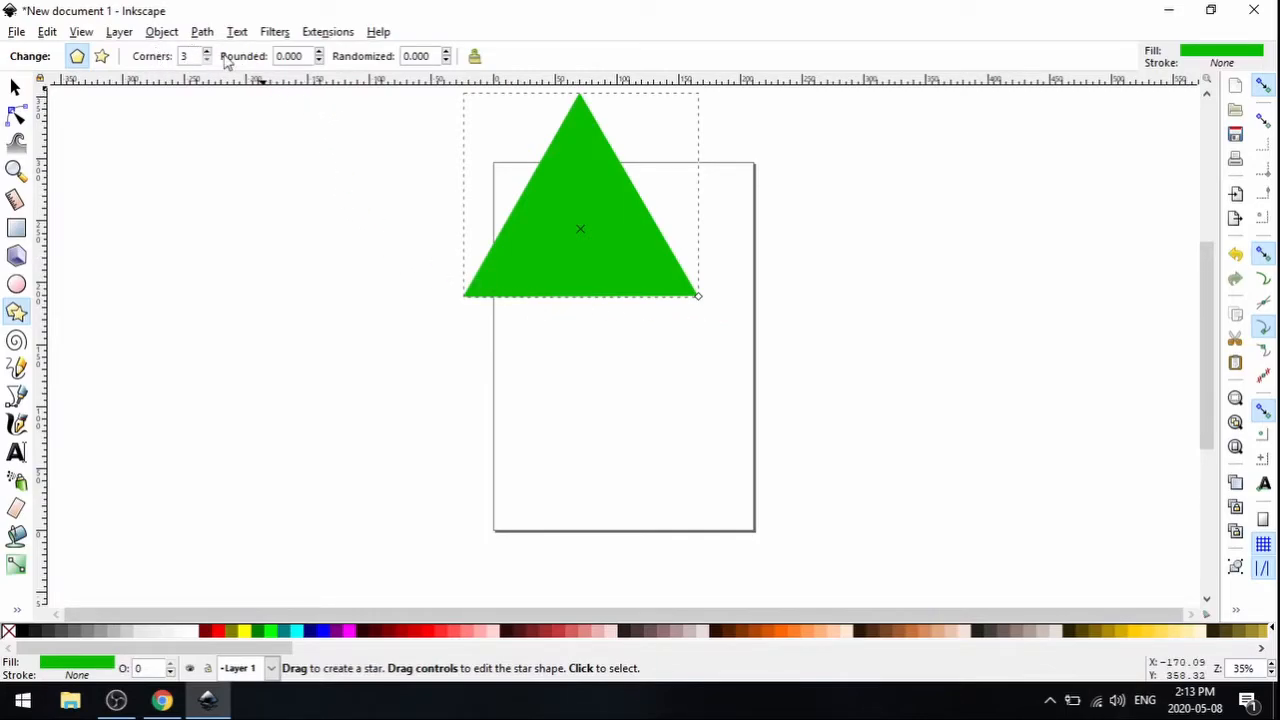
{"action": "left_click", "coordinate": [320, 53]}
{"action": "left_click", "coordinate": [320, 53]}
{"action": "left_click", "coordinate": [320, 53]}
{"action": "left_click", "coordinate": [320, 53]}
{"action": "left_click", "coordinate": [320, 53]}
{"action": "left_click", "coordinate": [320, 53]}
{"action": "left_click", "coordinate": [320, 53]}
{"action": "left_click", "coordinate": [320, 53]}
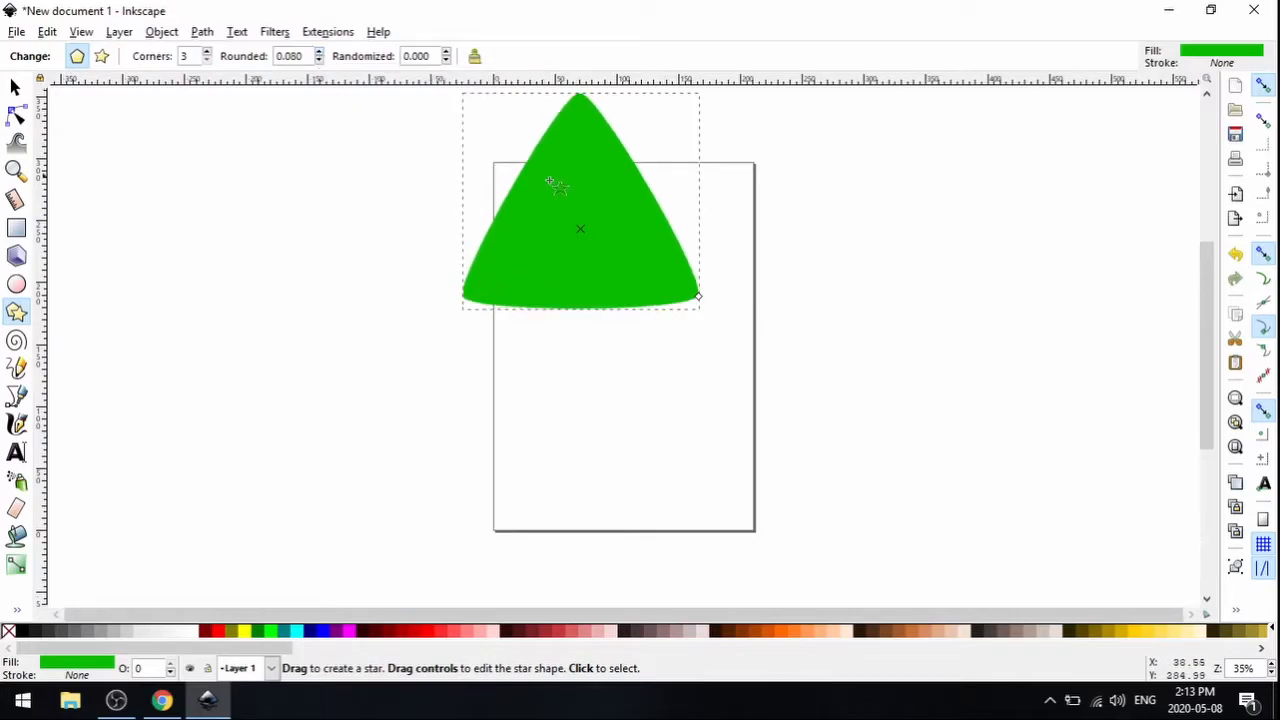
{"action": "left_click", "coordinate": [320, 52]}
{"action": "left_click", "coordinate": [320, 52]}
{"action": "left_click", "coordinate": [320, 52]}
{"action": "left_click", "coordinate": [320, 52]}
{"action": "left_click", "coordinate": [320, 52]}
{"action": "left_click", "coordinate": [320, 52]}
{"action": "left_click", "coordinate": [320, 52]}
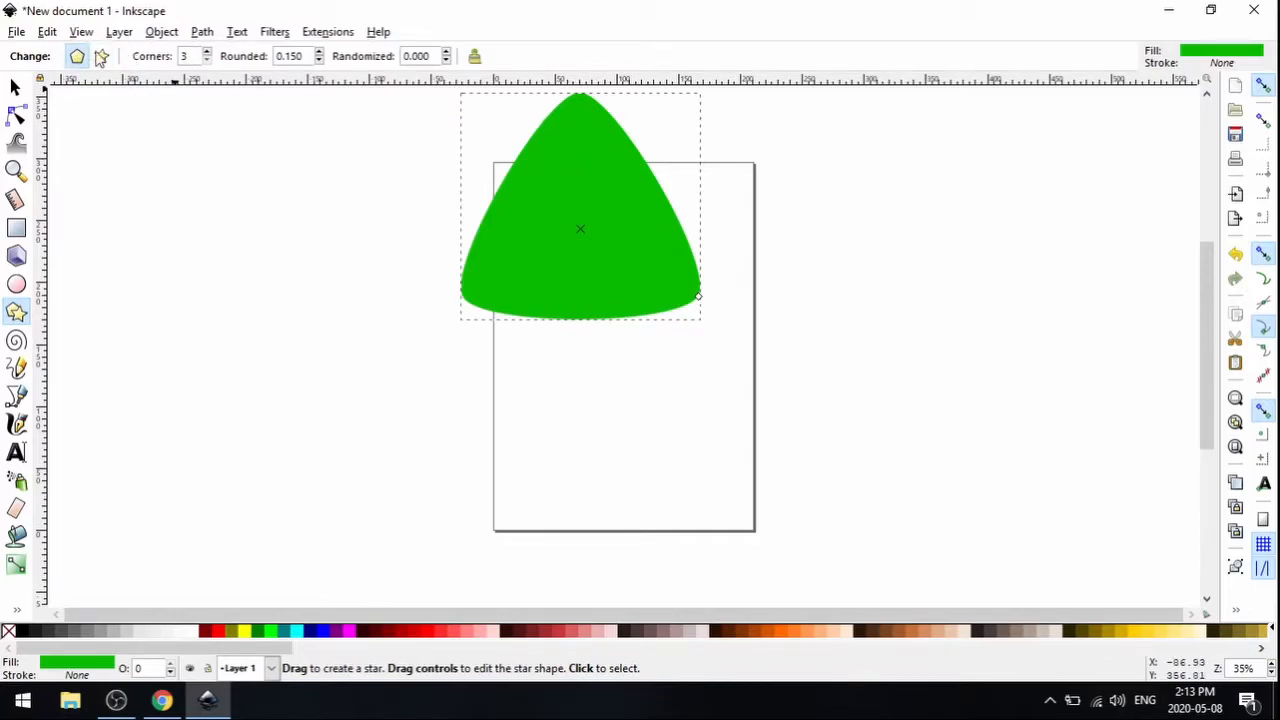
Try a slightly higher rounding on the triangle, and restore it to 0.150
{"action": "double_click", "coordinate": [301, 56]}
{"action": "left_click", "coordinate": [304, 56]}
{"action": "left_click", "coordinate": [319, 53]}
{"action": "left_click", "coordinate": [319, 53]}
{"action": "left_click", "coordinate": [319, 53]}
{"action": "left_click", "coordinate": [319, 60]}
{"action": "left_click", "coordinate": [319, 60]}
{"action": "left_click", "coordinate": [319, 60]}
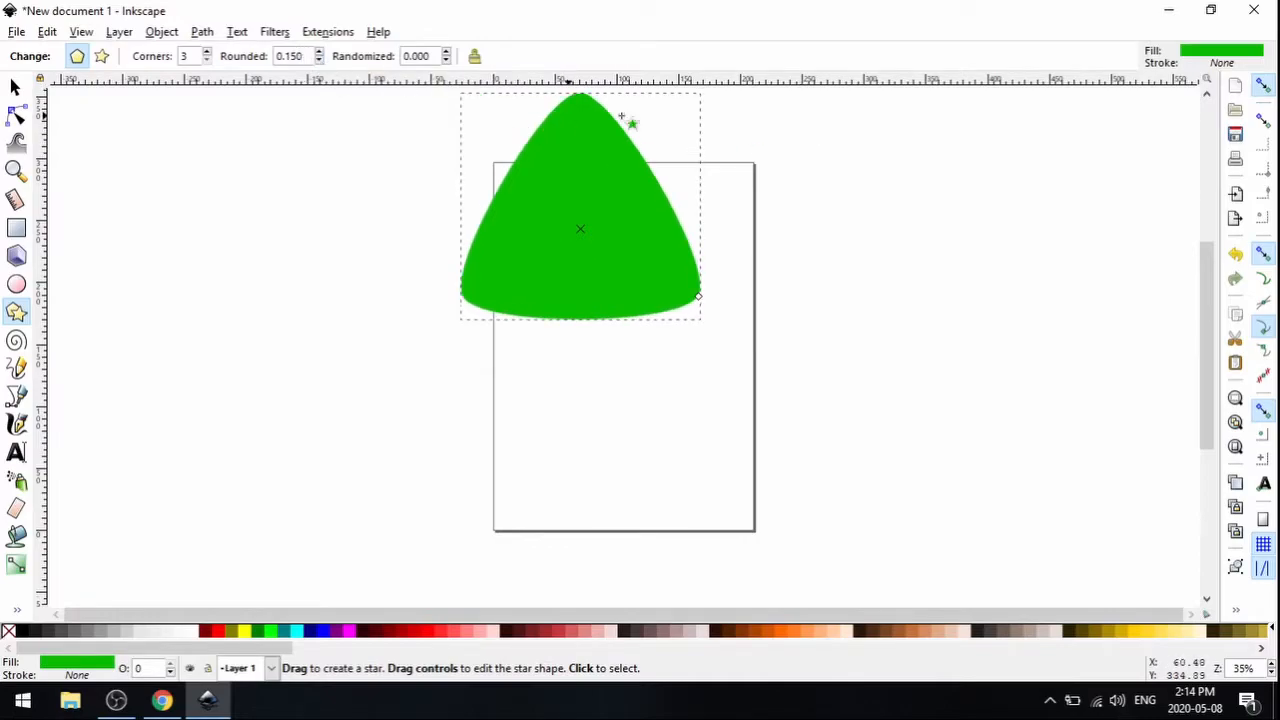
Move the rounded triangle off the page into the empty canvas just left of it
{"action": "left_click", "coordinate": [14, 88]}
{"action": "left_click_drag", "start_coordinate": [562, 186], "coordinate": [310, 249]}
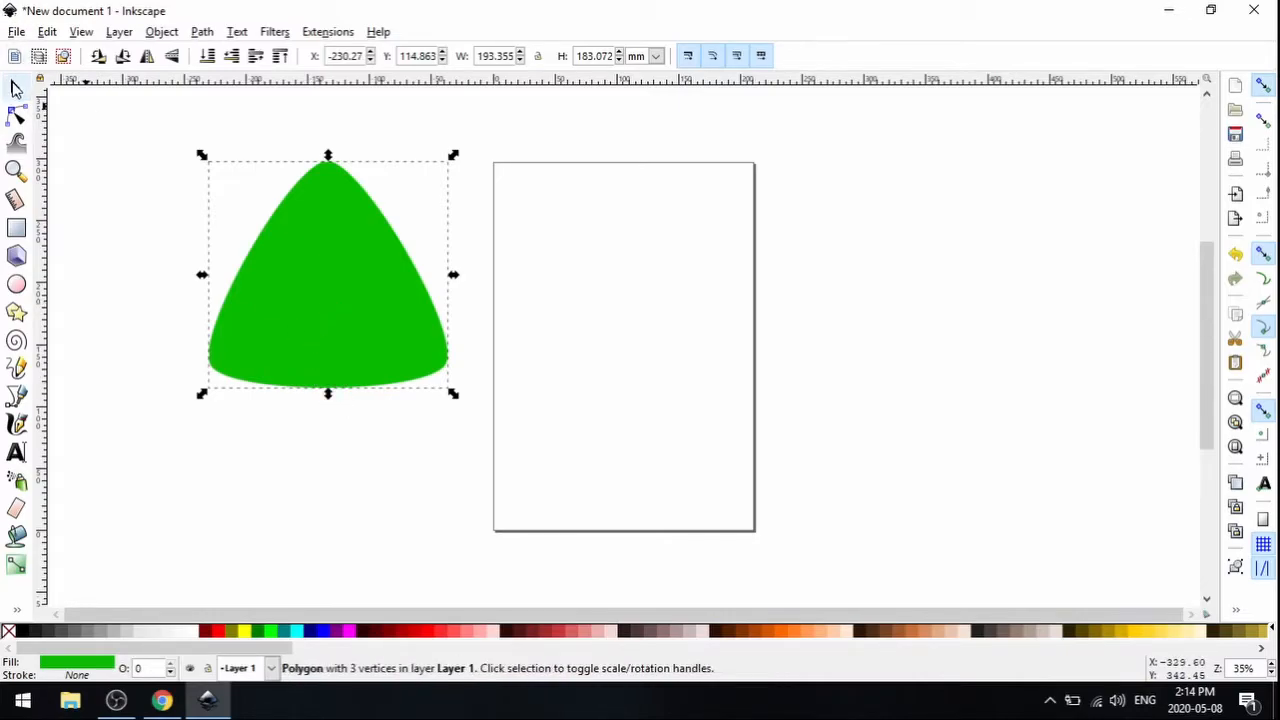
{"action": "left_click", "coordinate": [16, 88]}
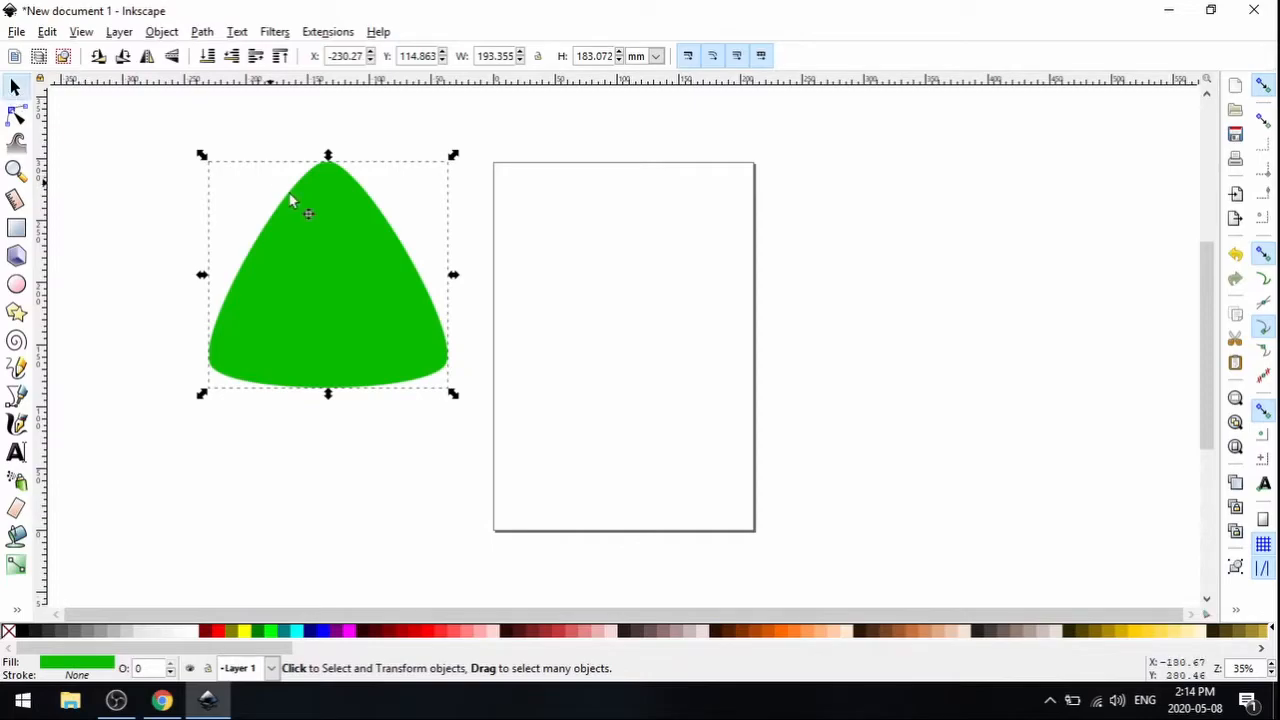
{"action": "left_click_drag", "start_coordinate": [313, 244], "coordinate": [349, 257]}
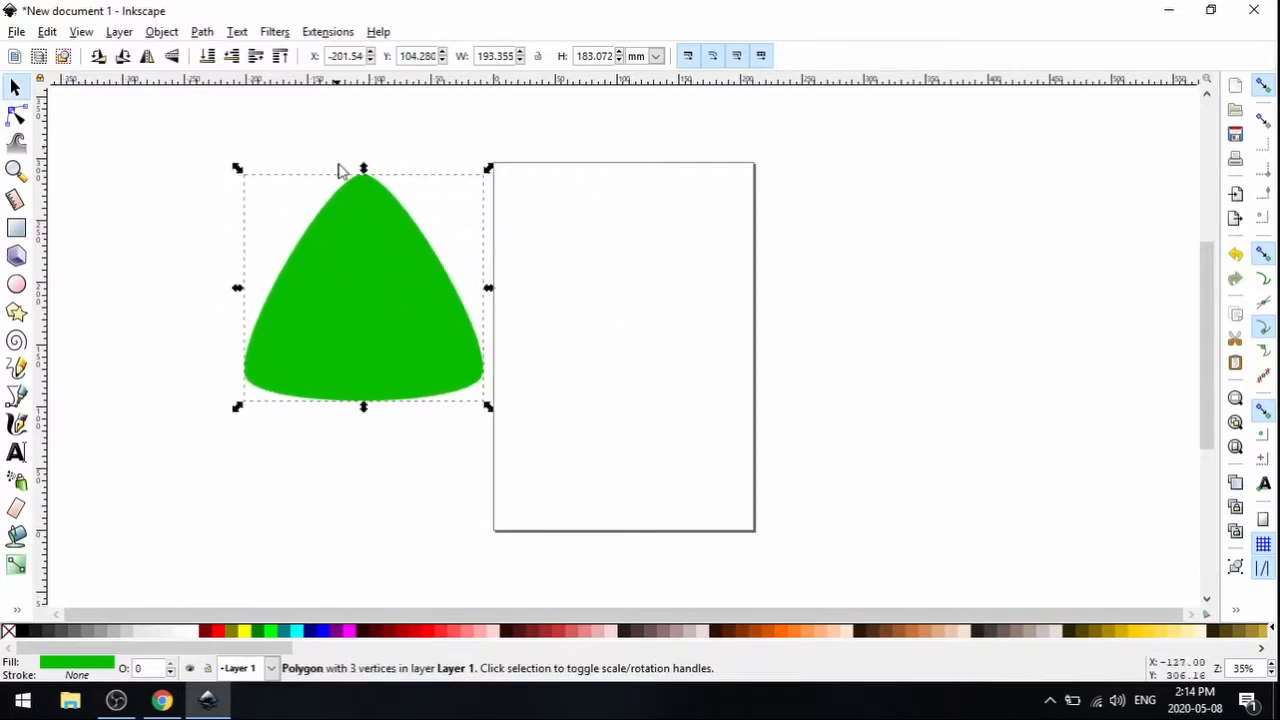
Stretch the triangle vertically to about 200 mm high and place it inside the page
{"action": "left_click_drag", "start_coordinate": [366, 414], "coordinate": [363, 436]}
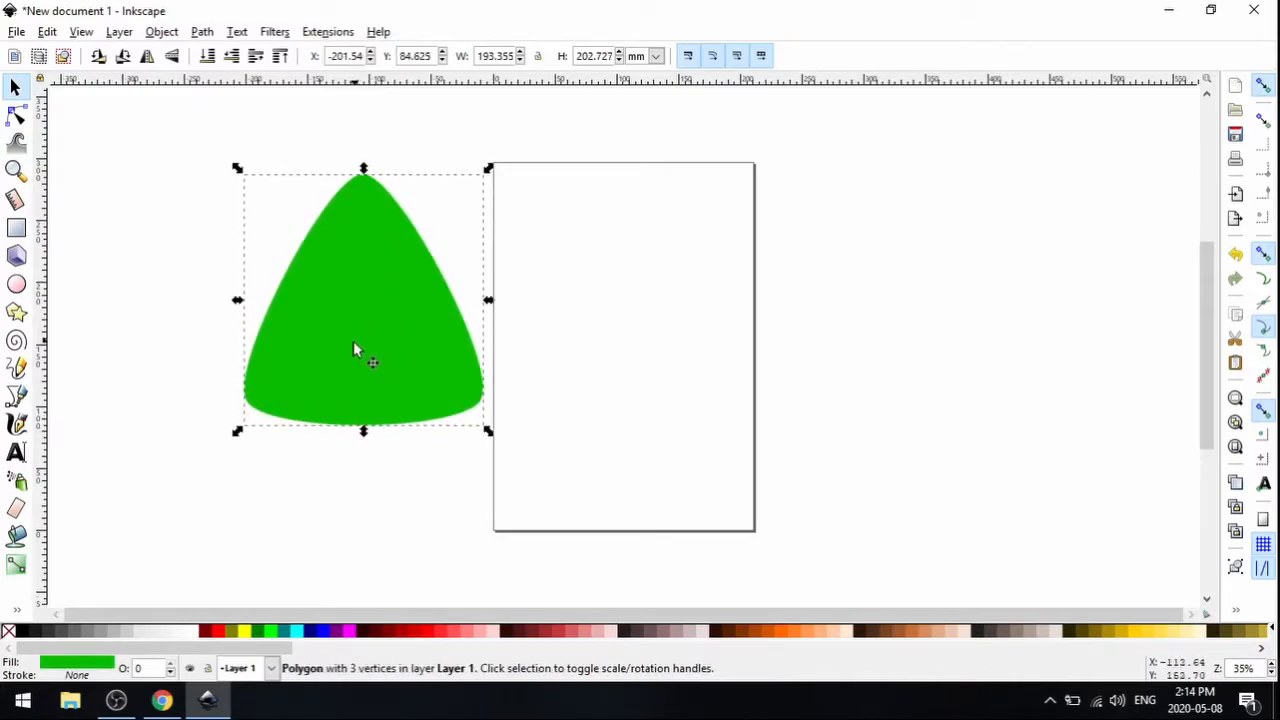
{"action": "left_click", "coordinate": [16, 312]}
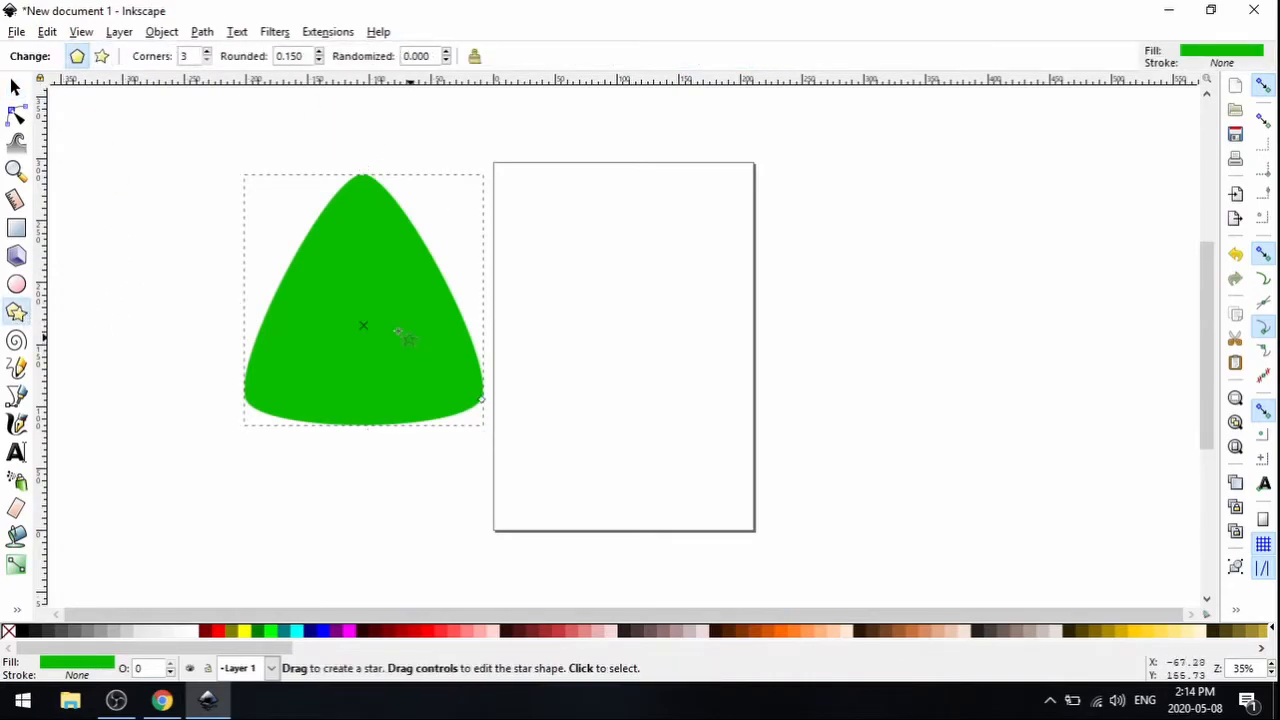
{"action": "left_click", "coordinate": [14, 88]}
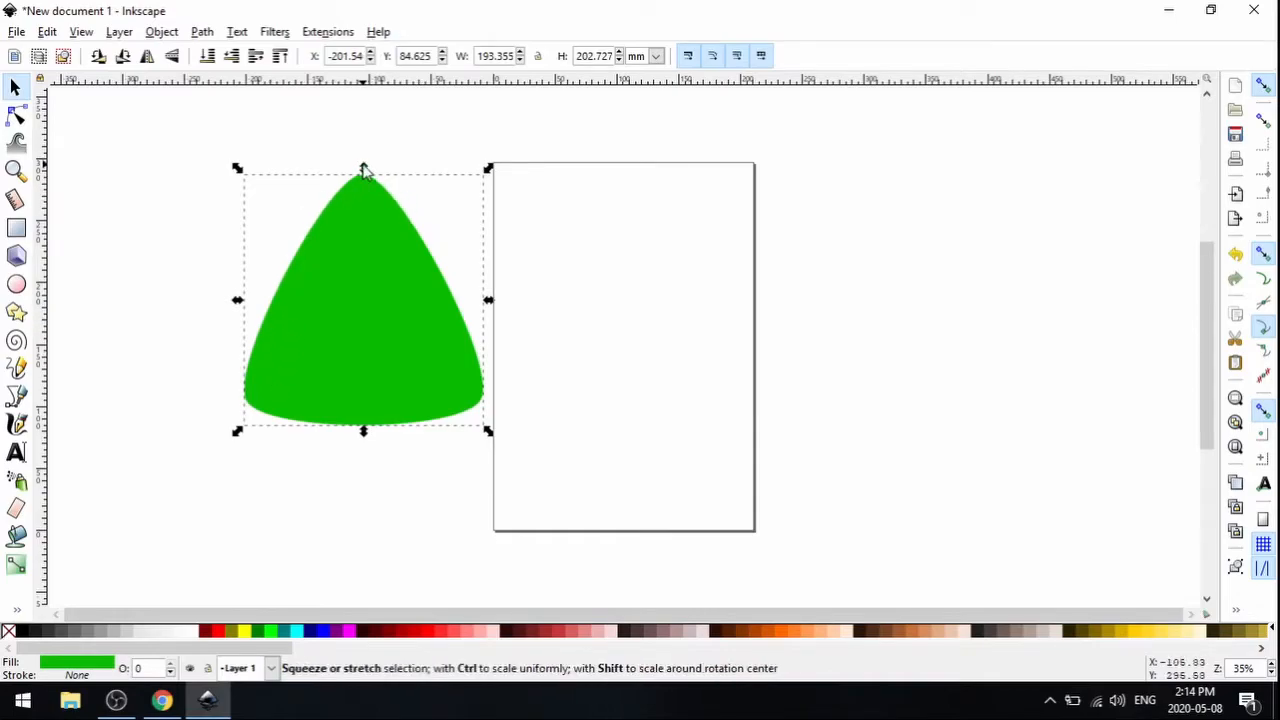
{"action": "left_click_drag", "start_coordinate": [363, 170], "coordinate": [362, 173]}
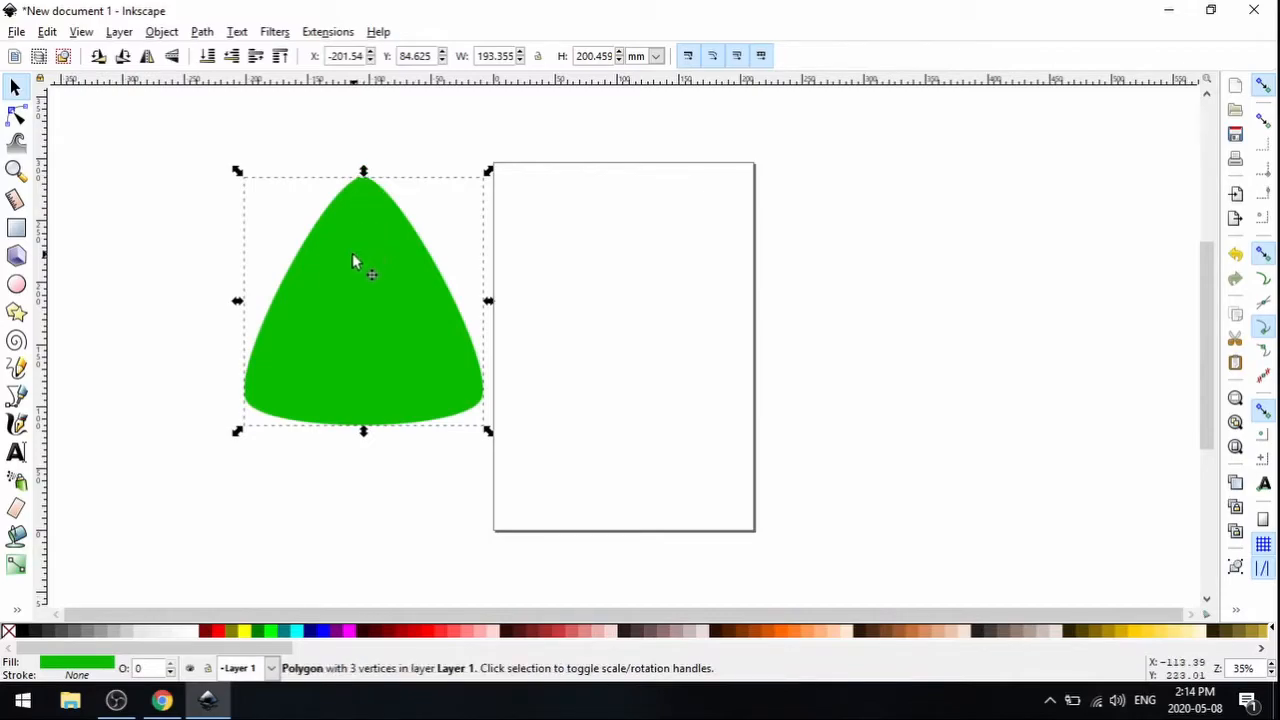
{"action": "left_click_drag", "start_coordinate": [407, 288], "coordinate": [610, 258]}
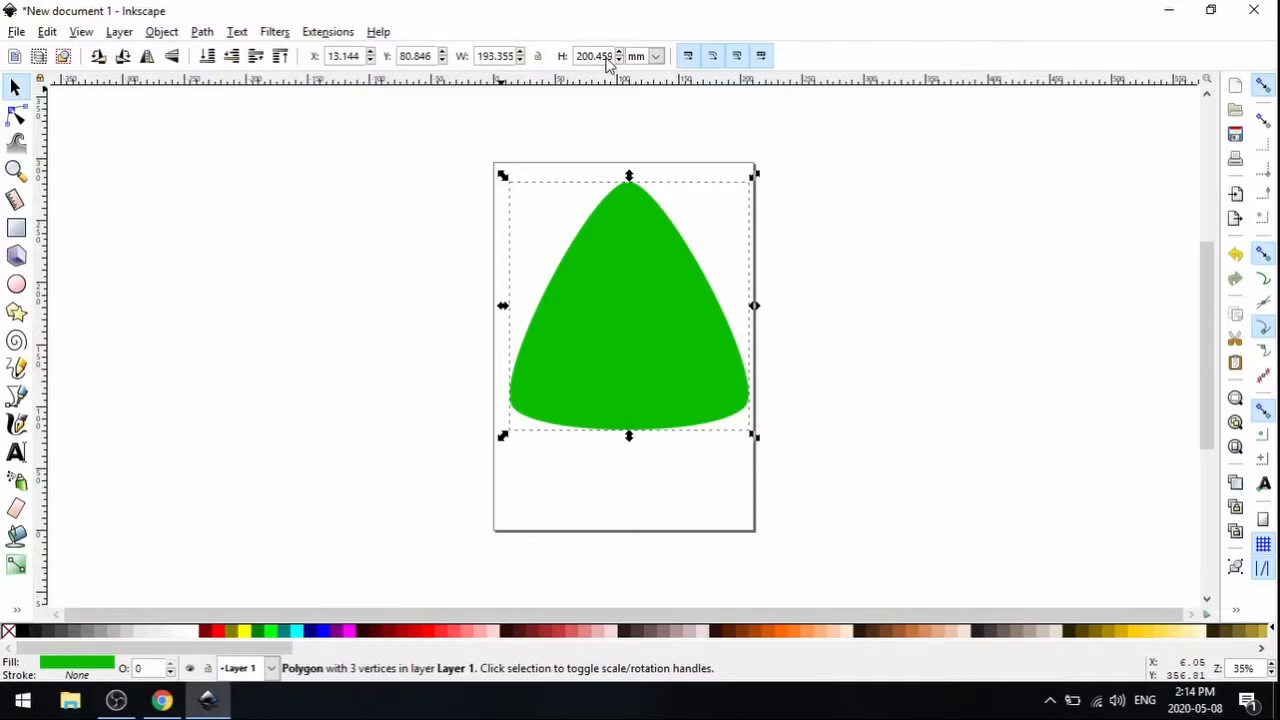
Switch the selection's measurement unit to cm and lock its width-to-height ratio
{"action": "left_click", "coordinate": [656, 57]}
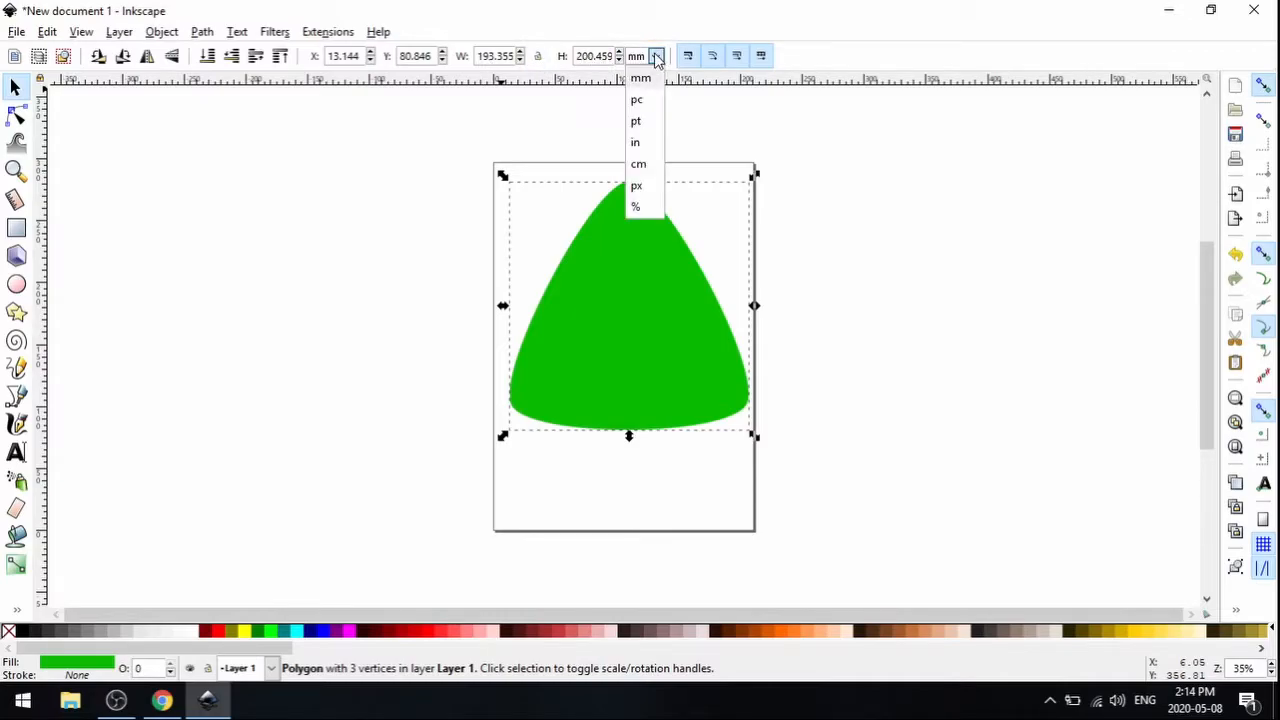
{"action": "left_click", "coordinate": [640, 165]}
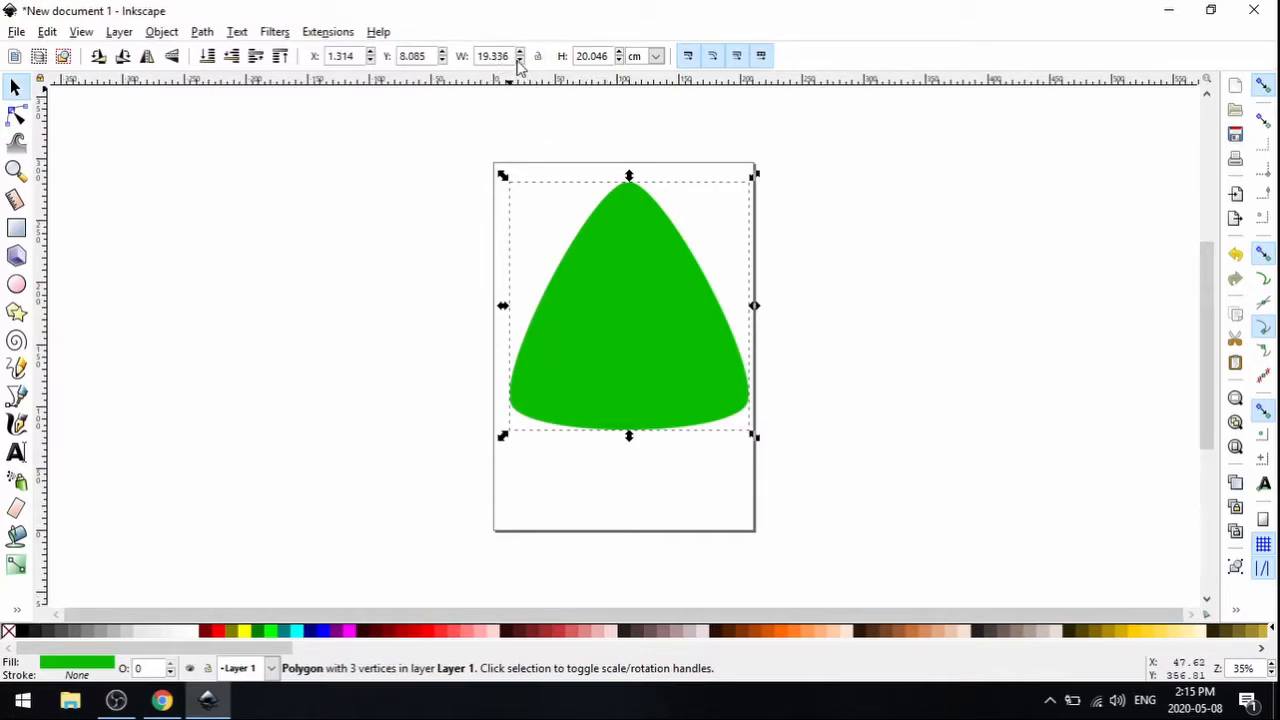
{"action": "left_click_drag", "start_coordinate": [480, 57], "coordinate": [500, 58]}
{"action": "left_click", "coordinate": [483, 57]}
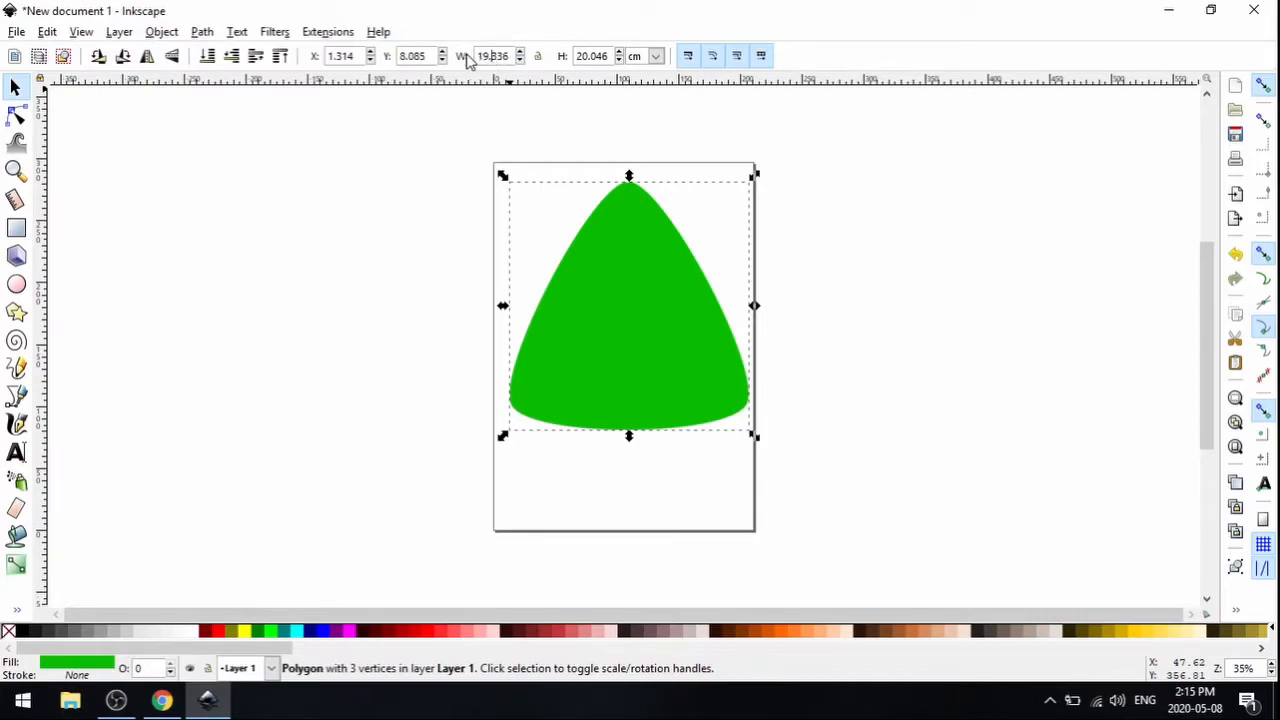
{"action": "left_click", "coordinate": [540, 55]}
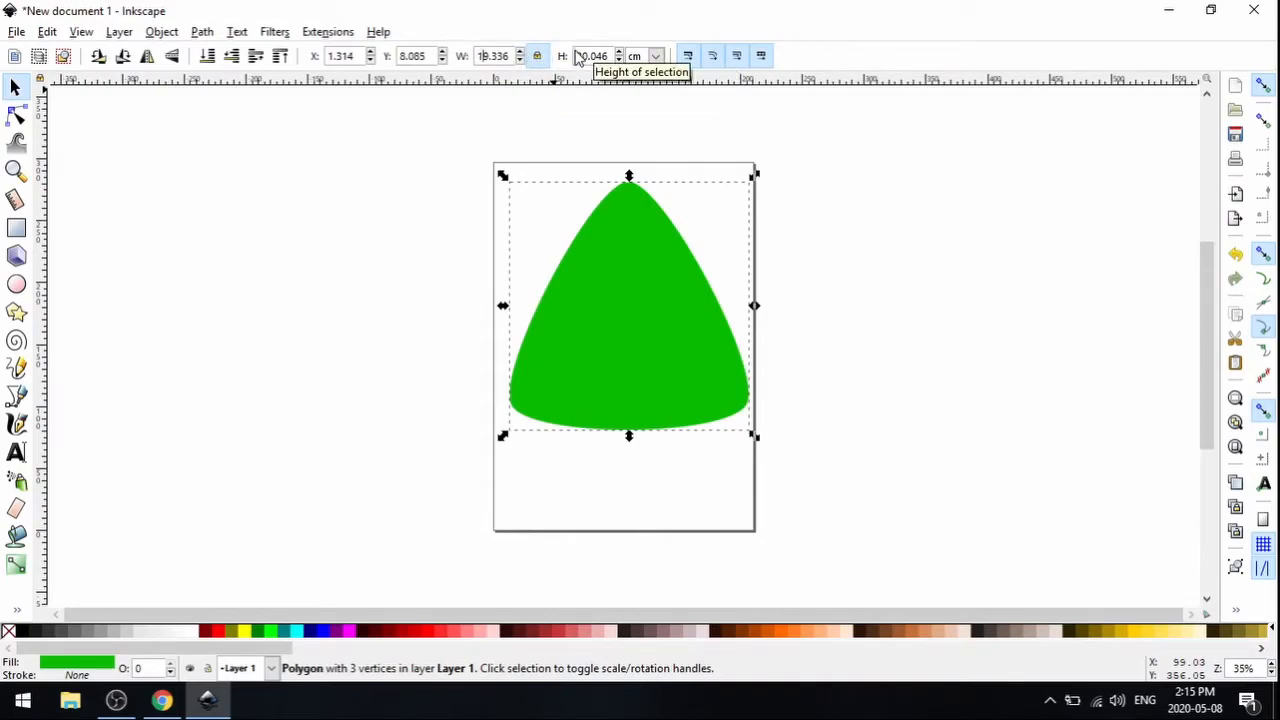
Set the triangle's width to 3 cm with its proportions locked
{"action": "double_click", "coordinate": [483, 57]}
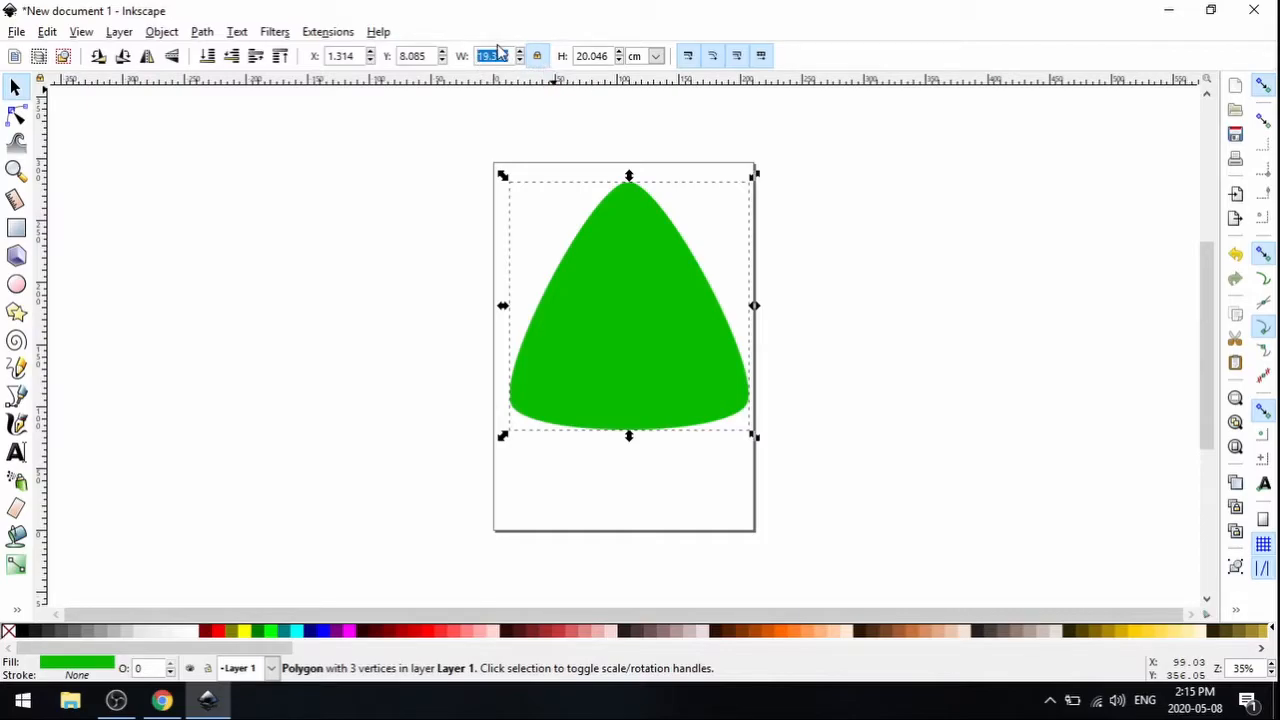
{"action": "left_click", "coordinate": [505, 62]}
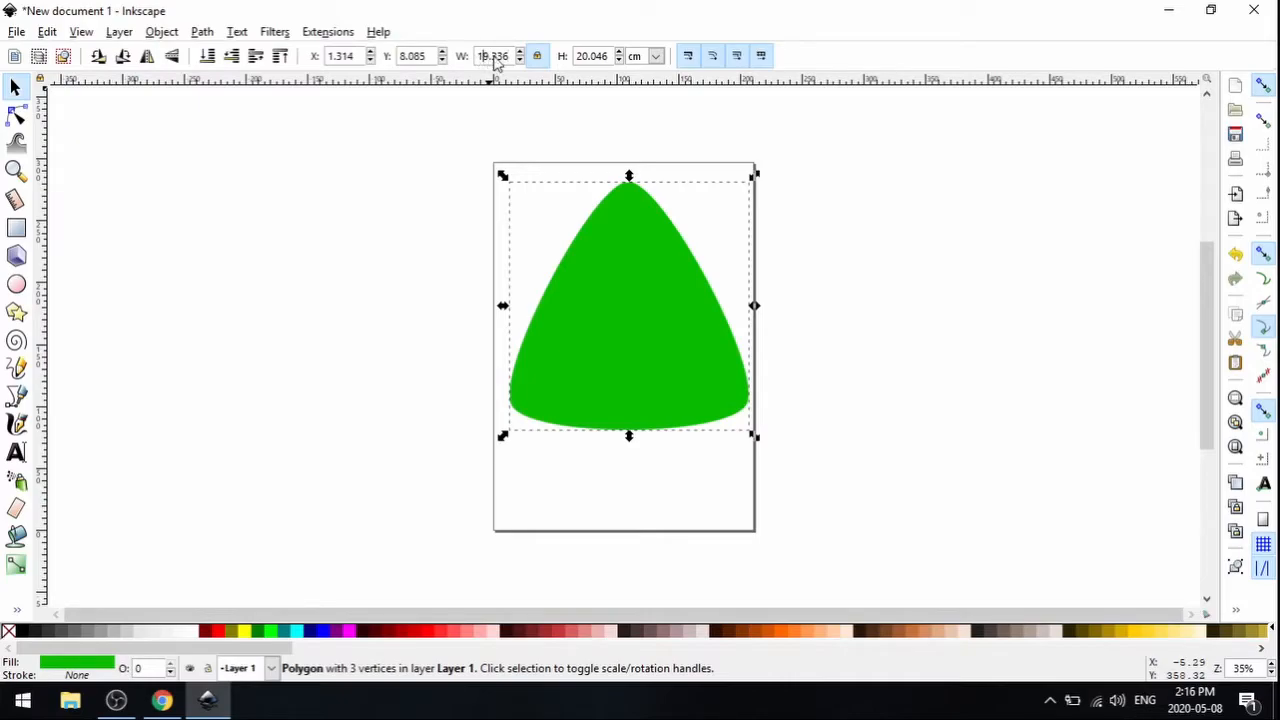
{"action": "left_click_drag", "start_coordinate": [511, 62], "coordinate": [463, 60]}
{"action": "type", "text": "3"}
{"action": "key", "text": "Return"}
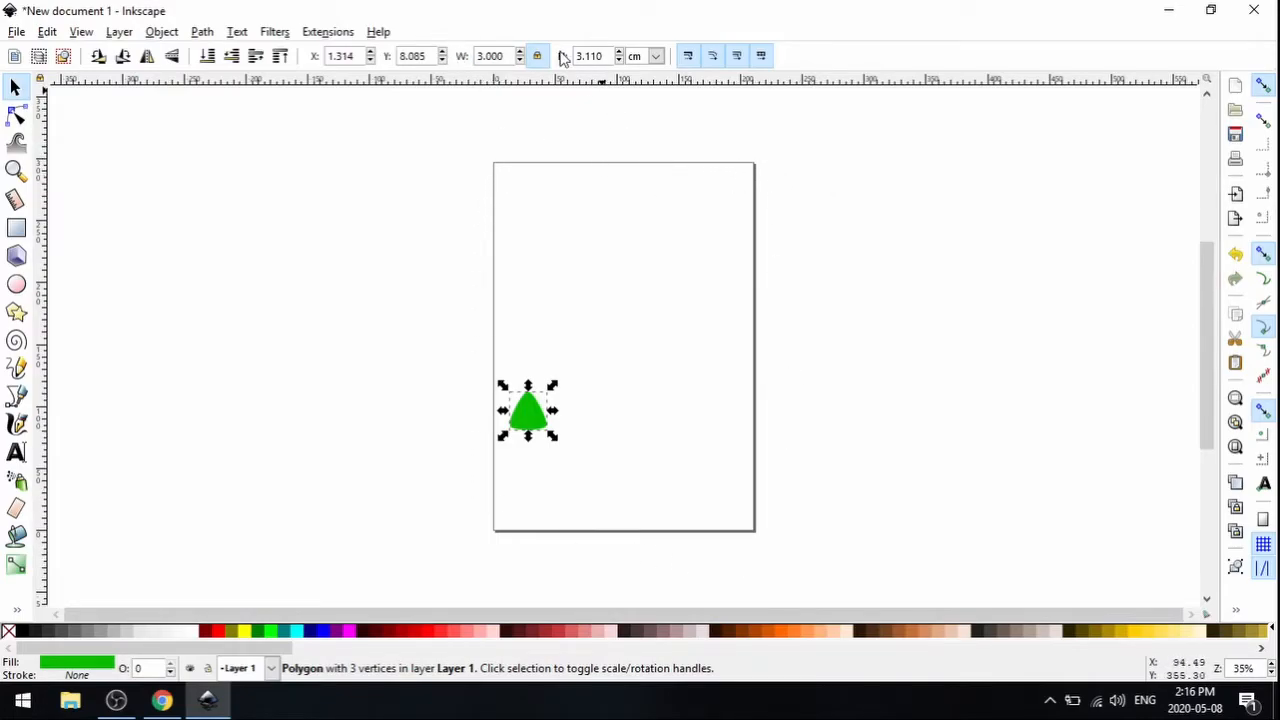
Move the small triangle into the page's upper-left corner and leave it selected
{"action": "left_click_drag", "start_coordinate": [528, 412], "coordinate": [524, 184]}
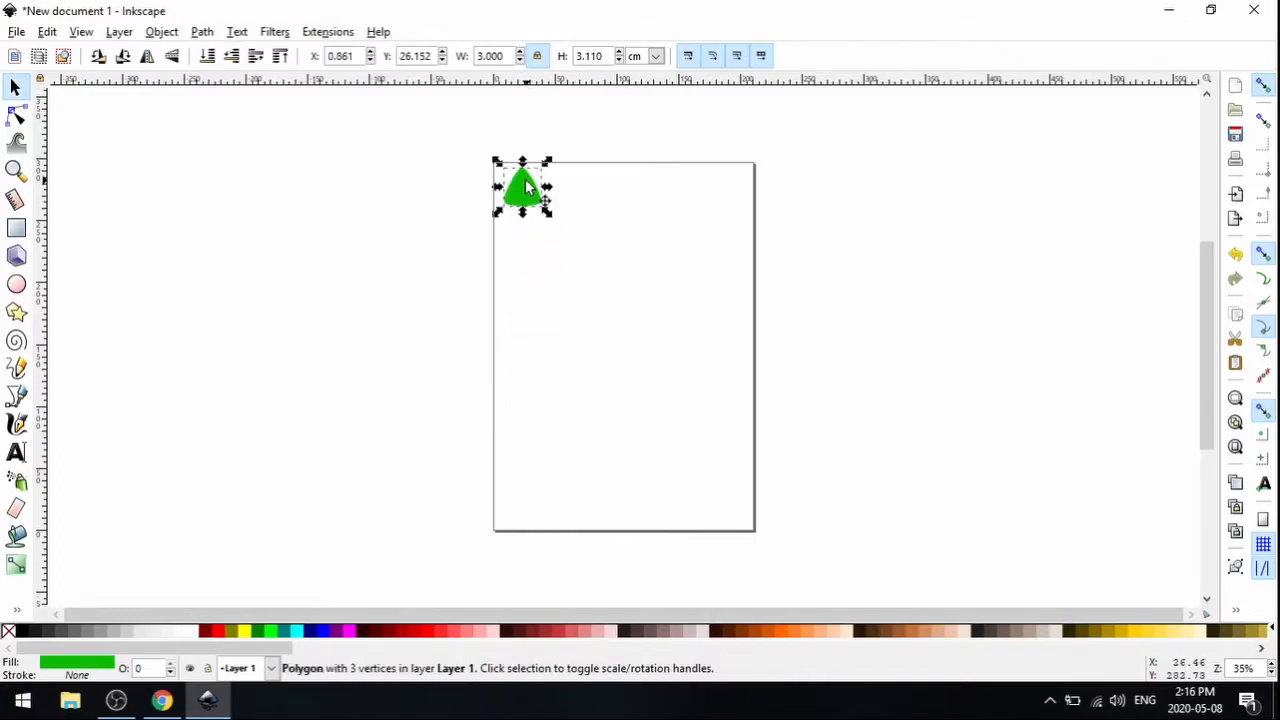
{"action": "scroll", "coordinate": [522, 178], "scroll_direction": "up", "scroll_amount": 1}
{"action": "scroll", "coordinate": [523, 177], "scroll_direction": "up", "scroll_amount": 2}
{"action": "scroll", "coordinate": [523, 177], "scroll_direction": "up", "scroll_amount": 1}
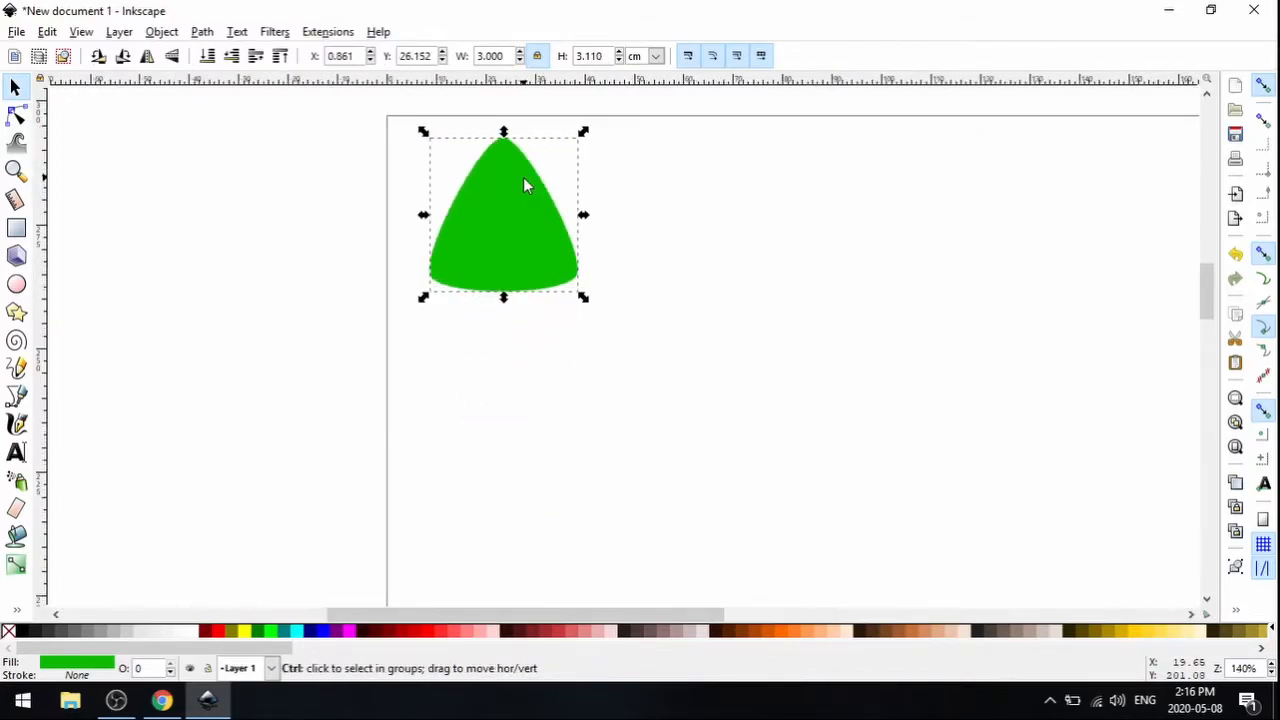
{"action": "scroll", "coordinate": [523, 177], "scroll_direction": "down", "scroll_amount": 2}
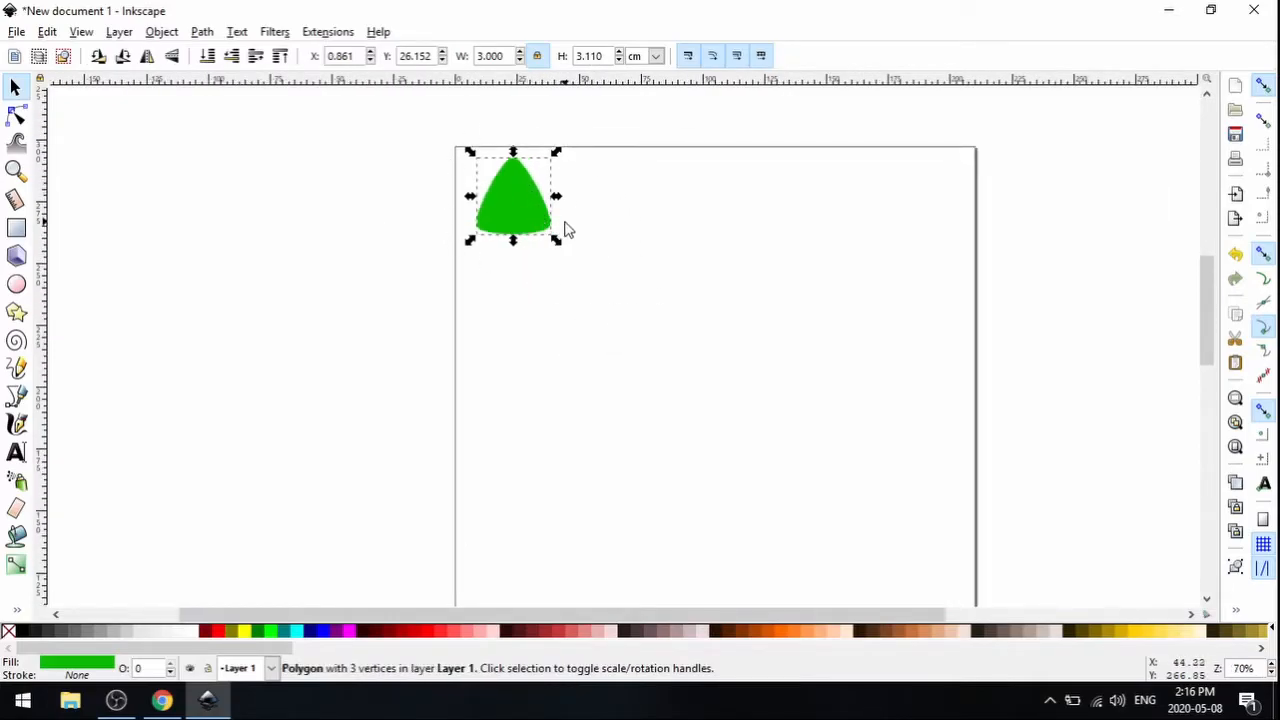
{"action": "scroll", "coordinate": [566, 231], "scroll_direction": "down", "scroll_amount": 2}
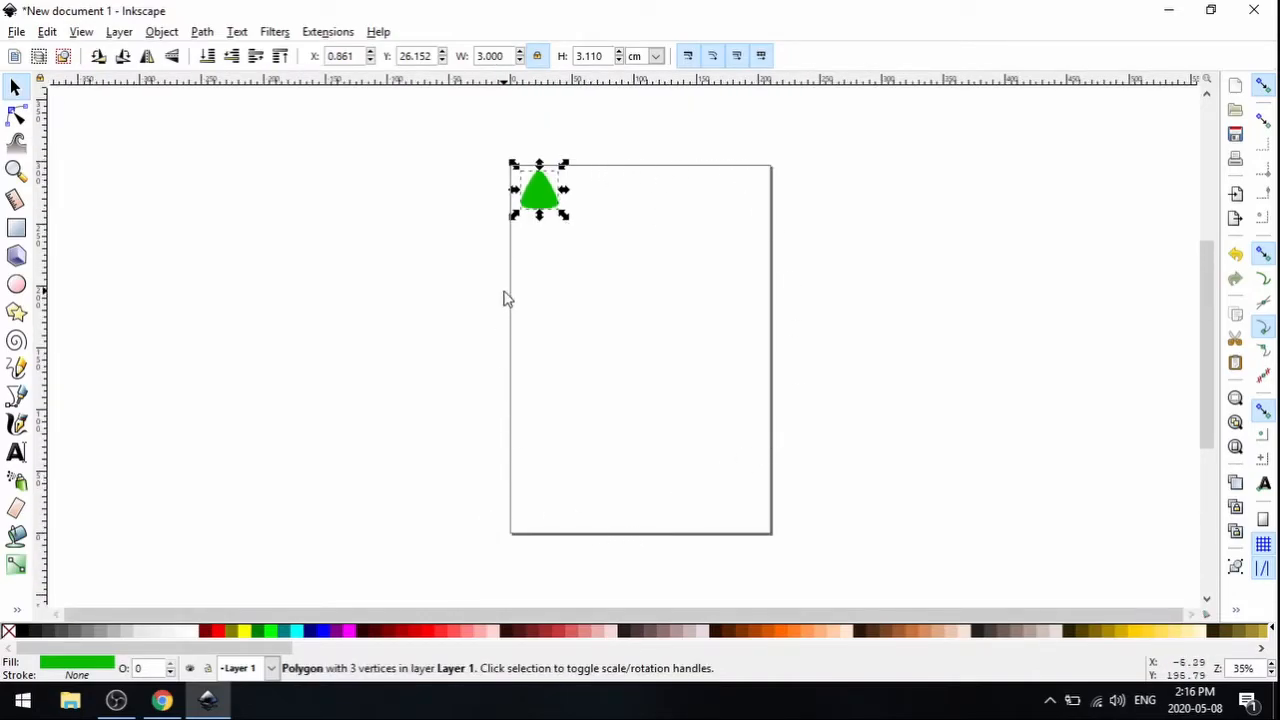
{"action": "left_click", "coordinate": [608, 200]}
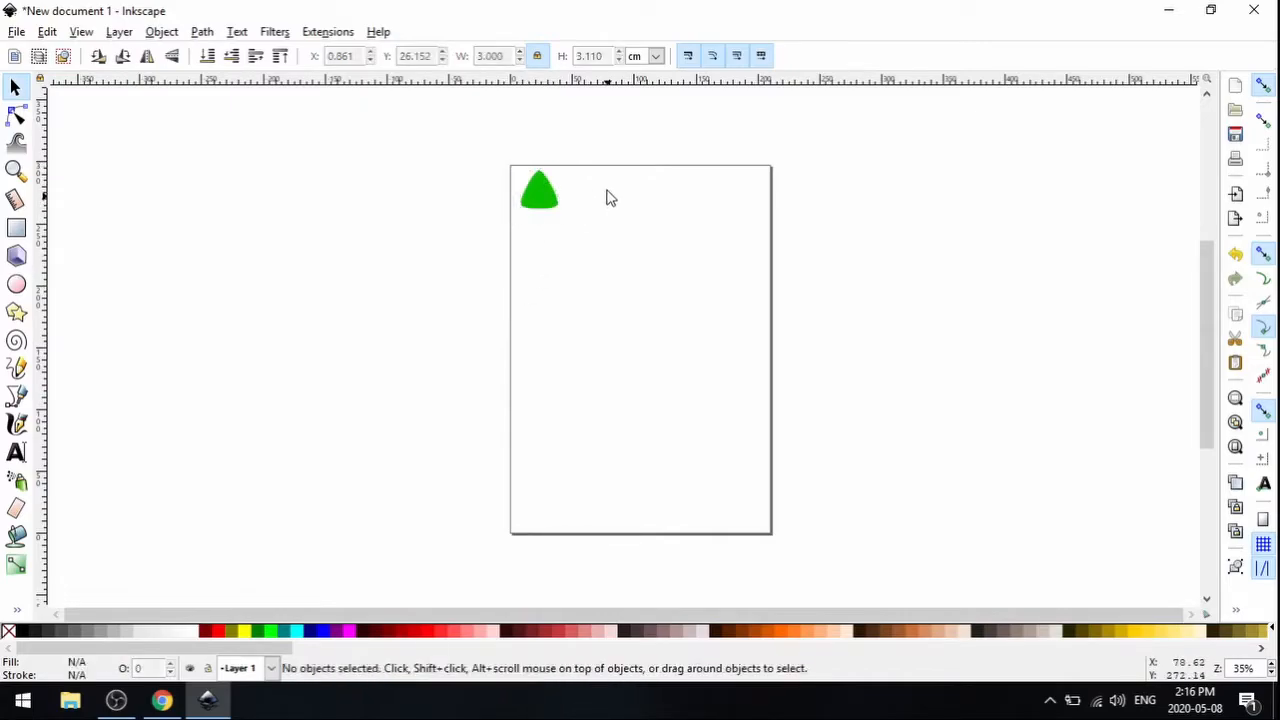
{"action": "left_click", "coordinate": [541, 193]}
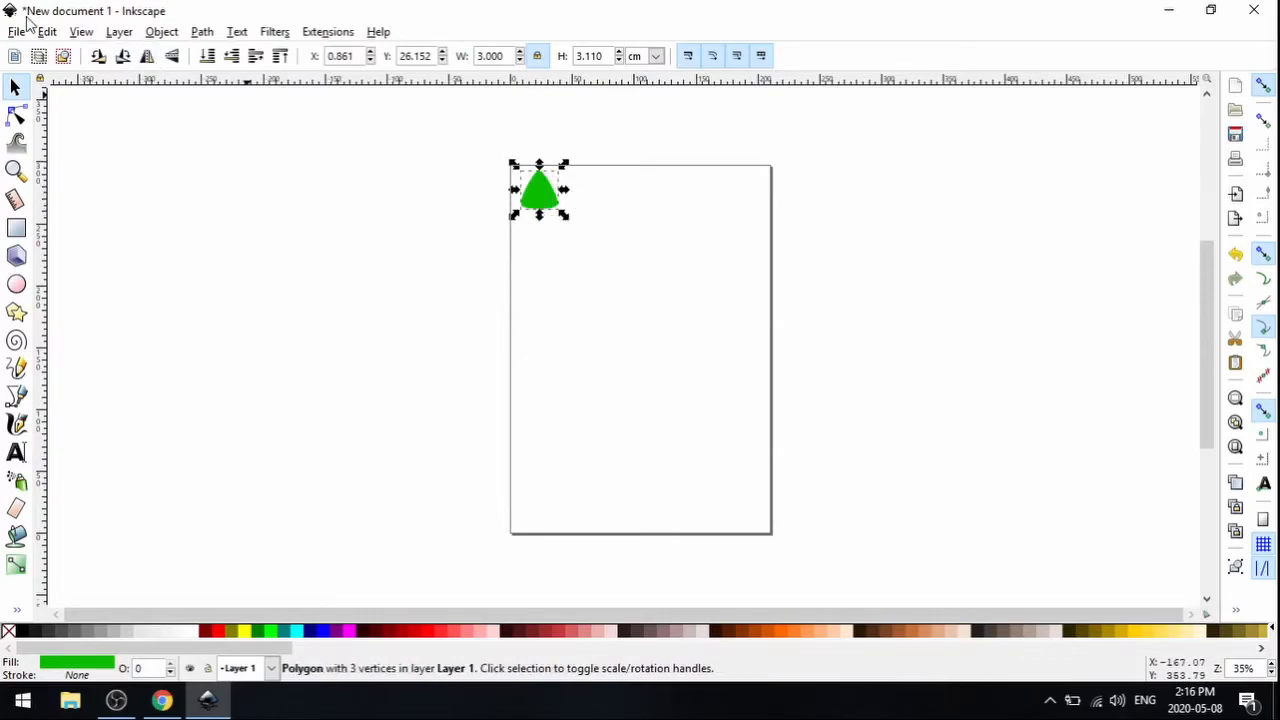
Resize the page to fit the selected triangle with zero margins through the document properties, and deselect the triangle
{"action": "left_click", "coordinate": [16, 33]}
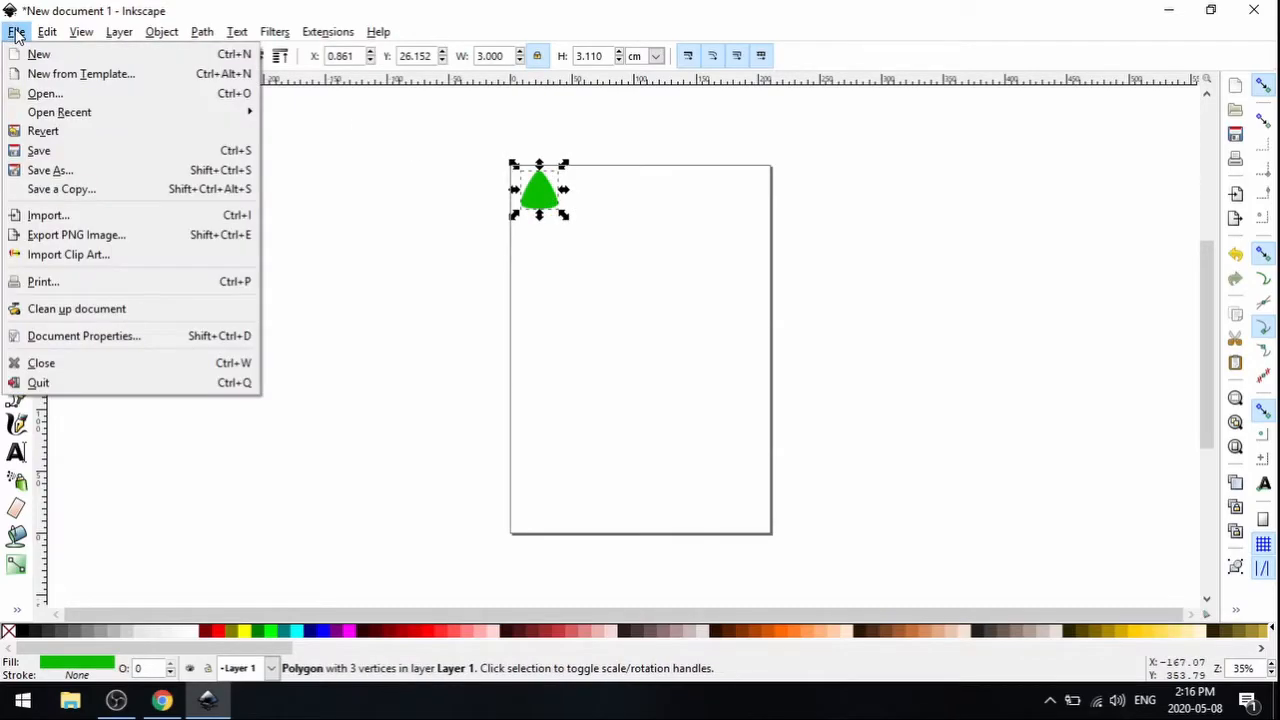
{"action": "left_click", "coordinate": [135, 345]}
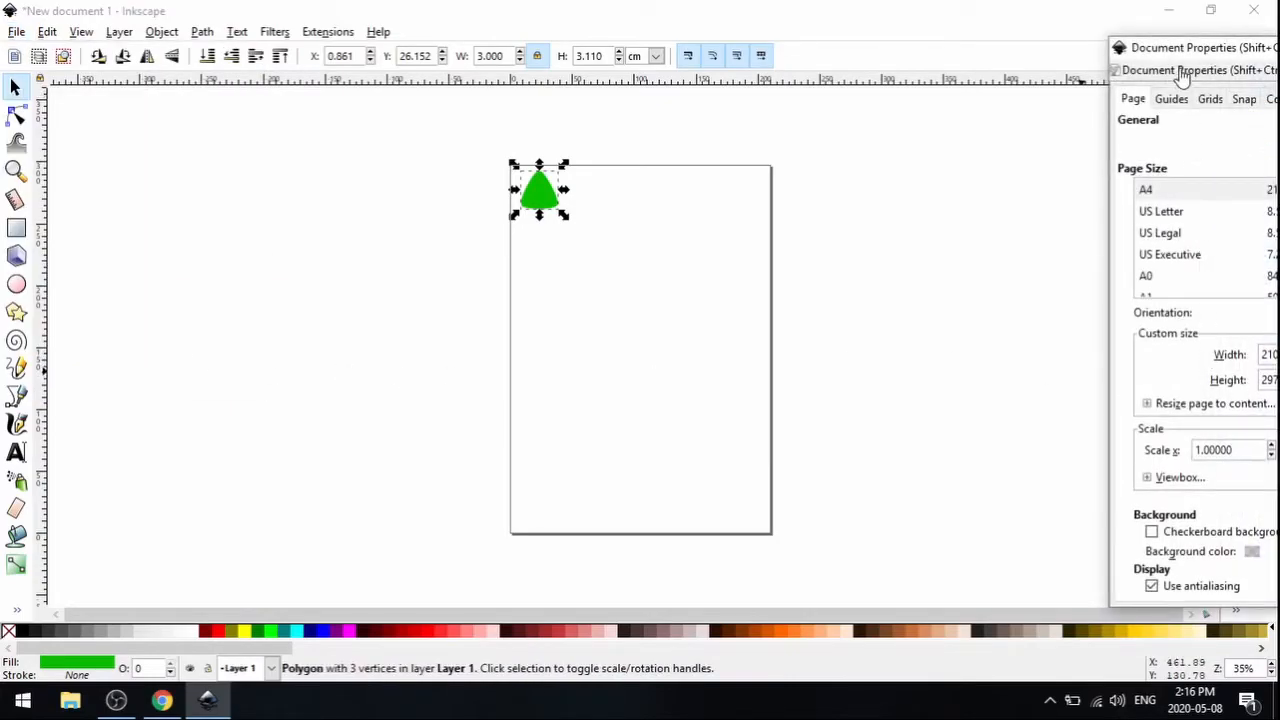
{"action": "left_click_drag", "start_coordinate": [1203, 57], "coordinate": [706, 40]}
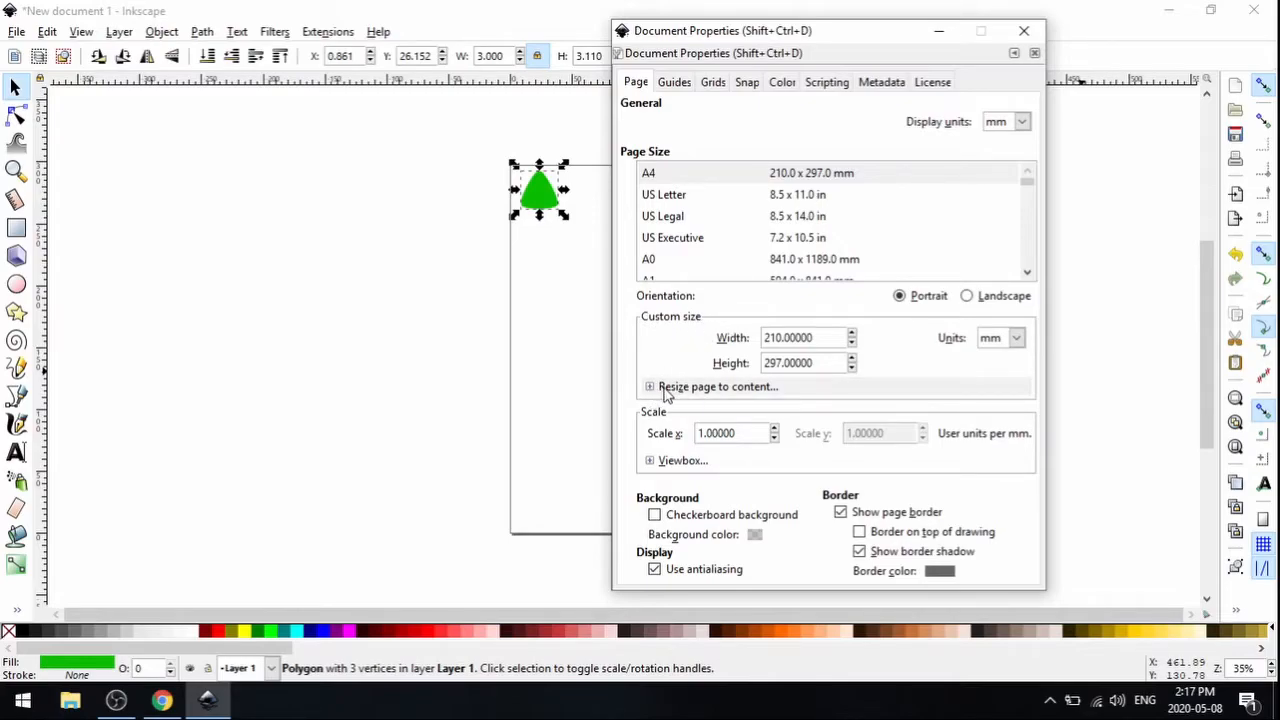
{"action": "left_click", "coordinate": [754, 389]}
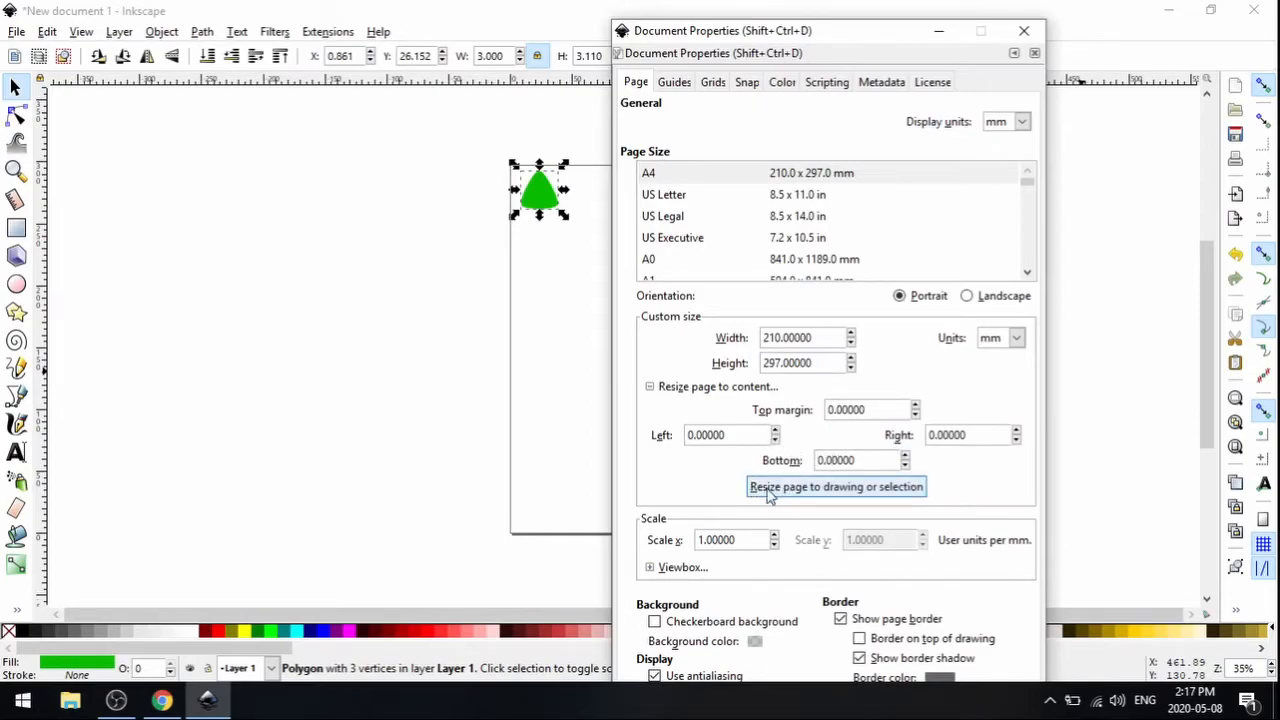
{"action": "left_click", "coordinate": [909, 488]}
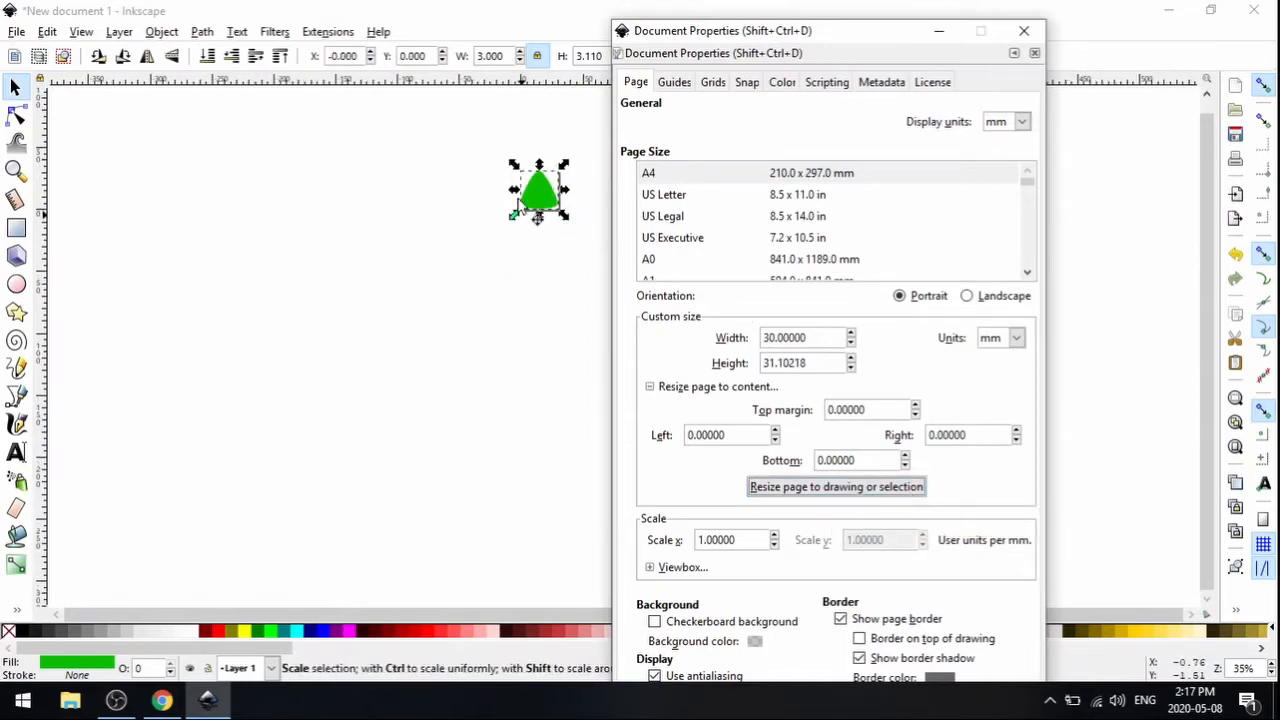
{"action": "left_click", "coordinate": [549, 271]}
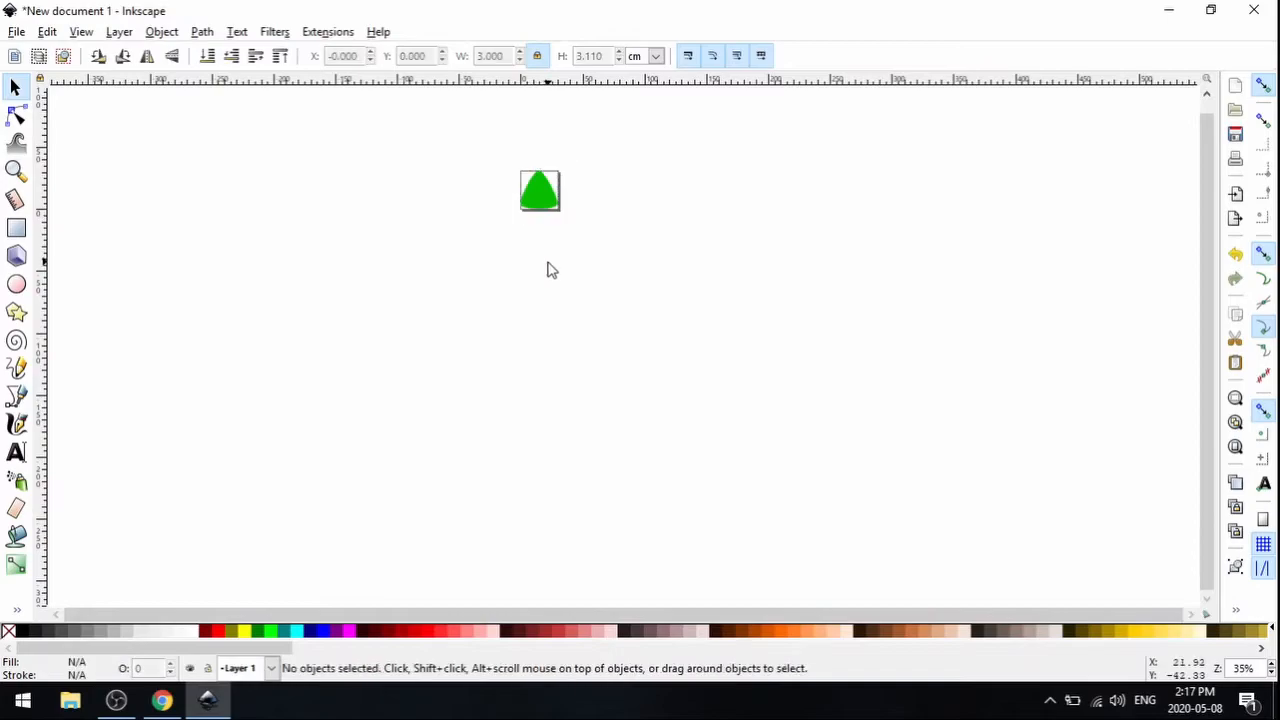
{"action": "scroll", "coordinate": [540, 184], "scroll_direction": "left", "scroll_amount": 4}
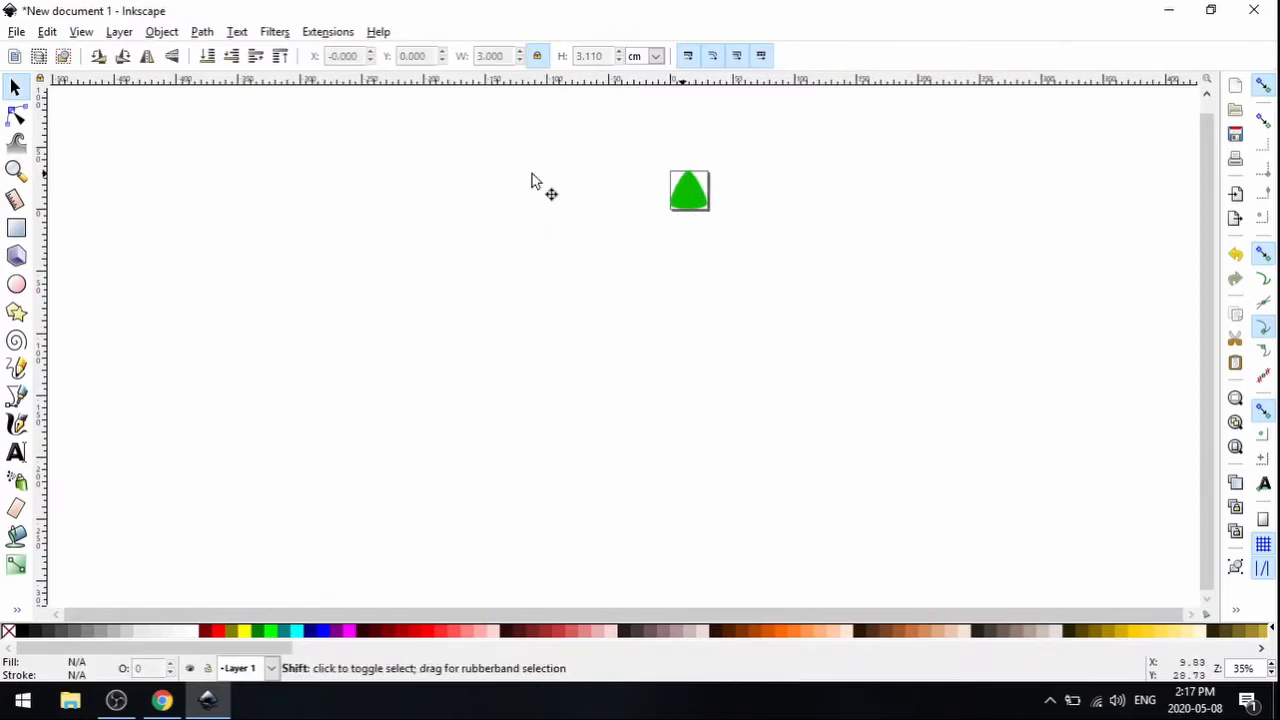
{"action": "scroll", "coordinate": [709, 188], "scroll_direction": "up", "scroll_amount": 4}
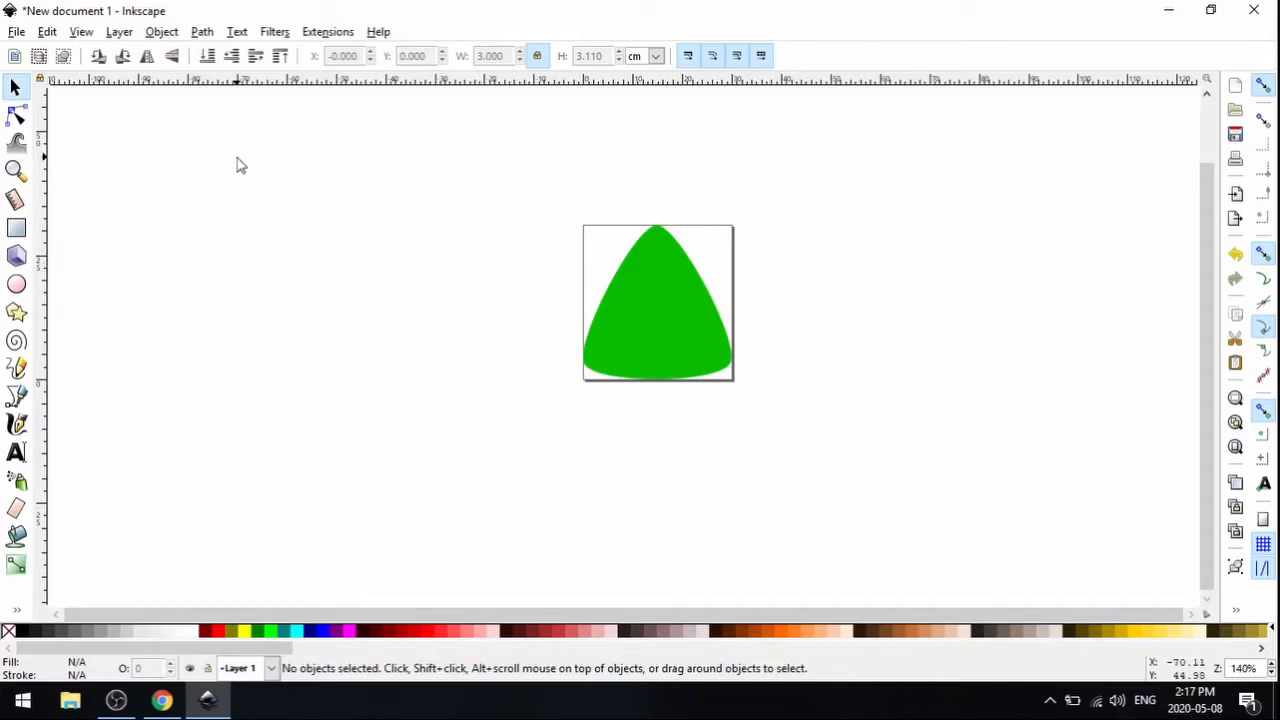
Save the drawing to the Desktop as a Plain SVG file named "guitar pick"
{"action": "left_click", "coordinate": [16, 32]}
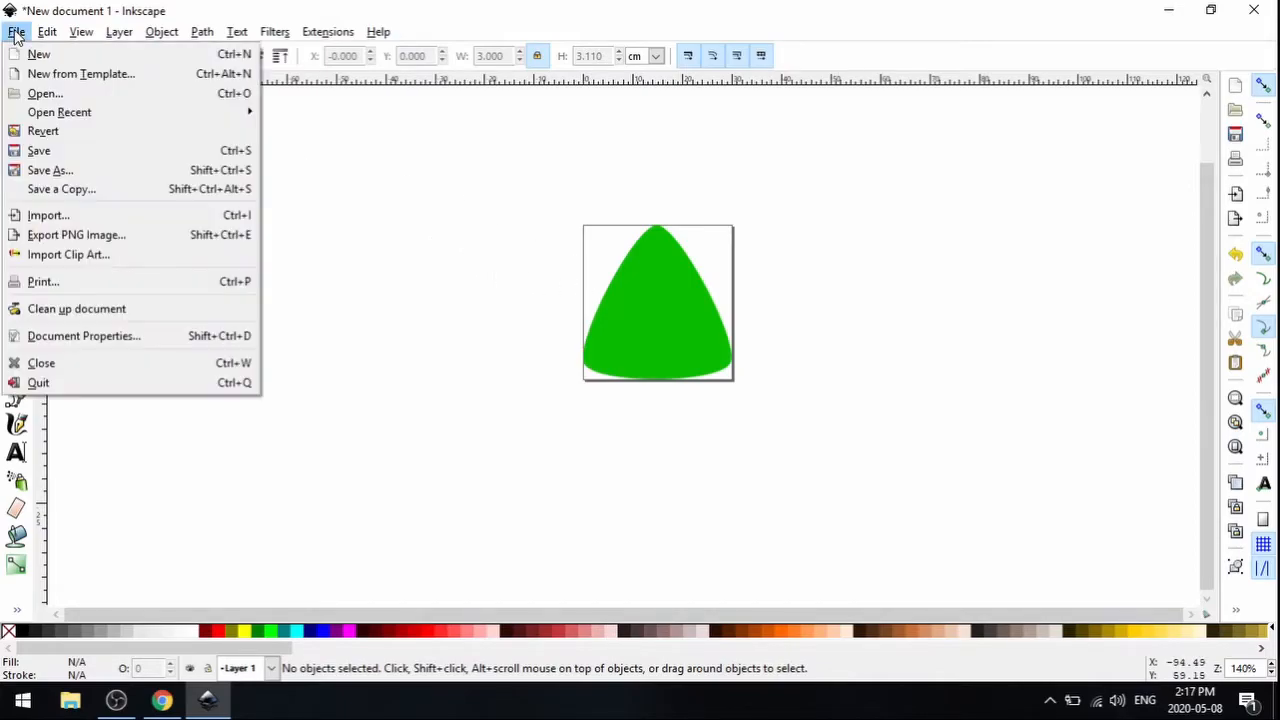
{"action": "left_click", "coordinate": [50, 171]}
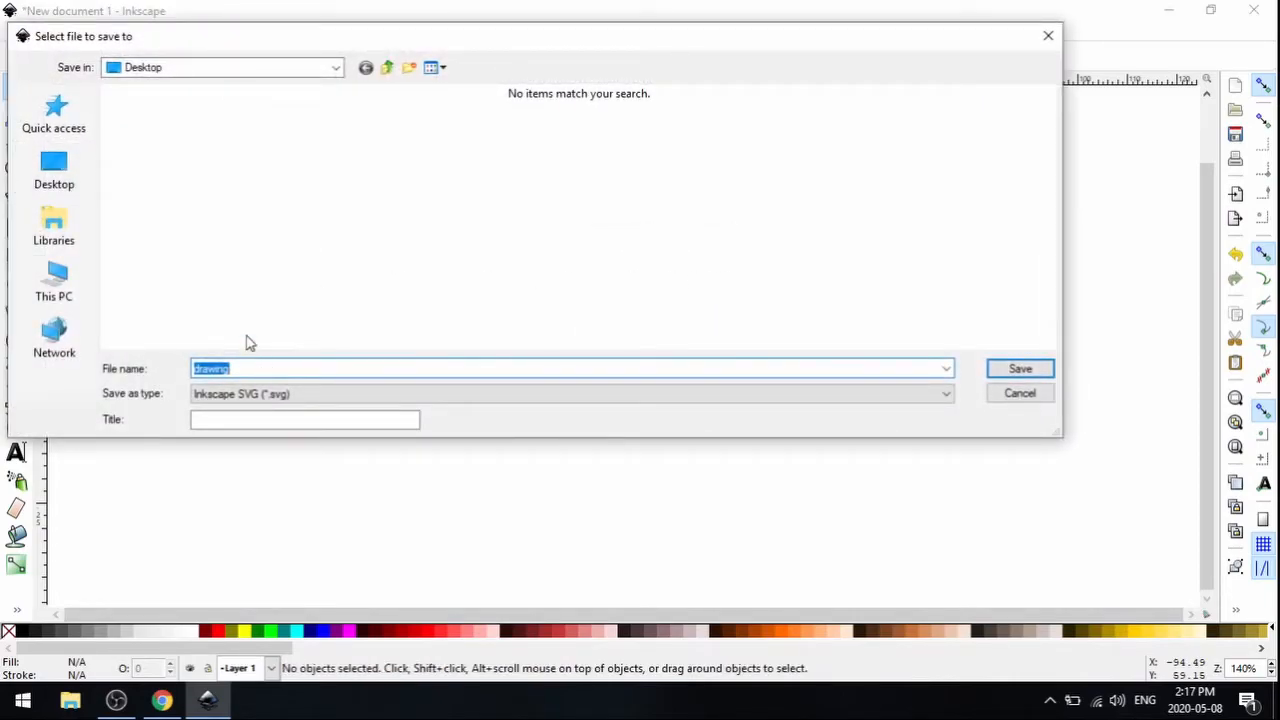
{"action": "left_click", "coordinate": [240, 368]}
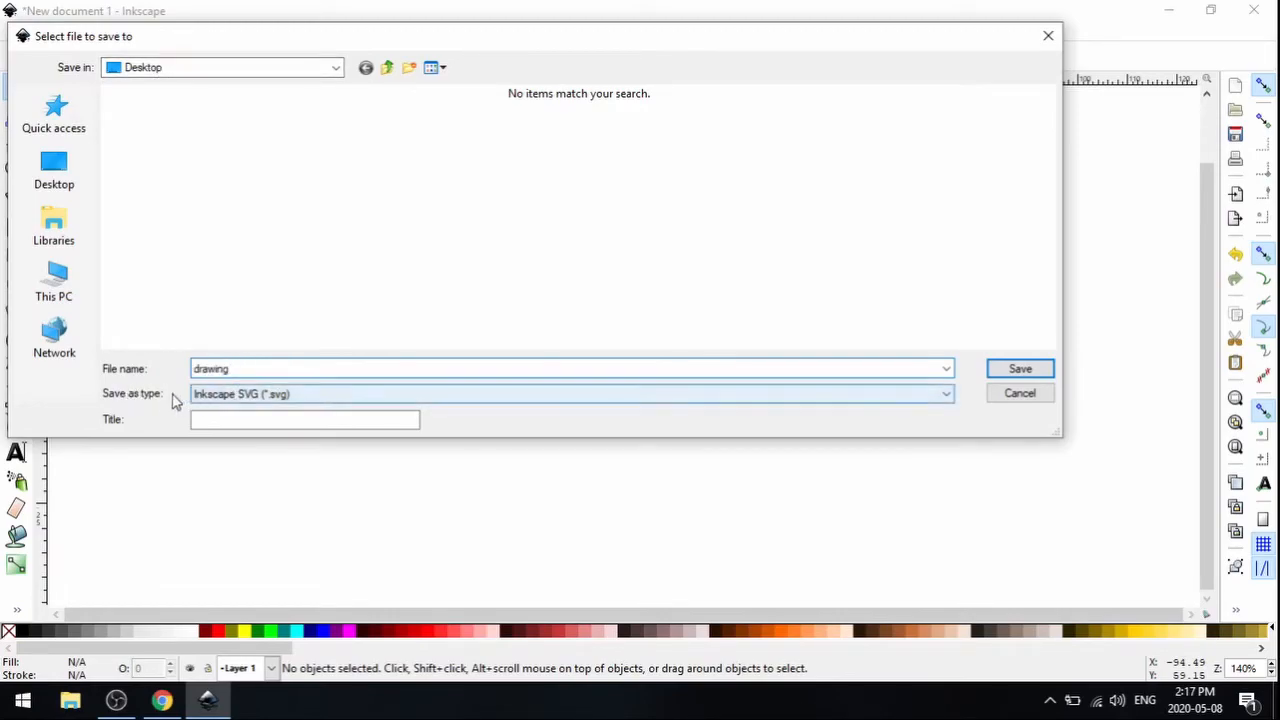
{"action": "left_click", "coordinate": [255, 396]}
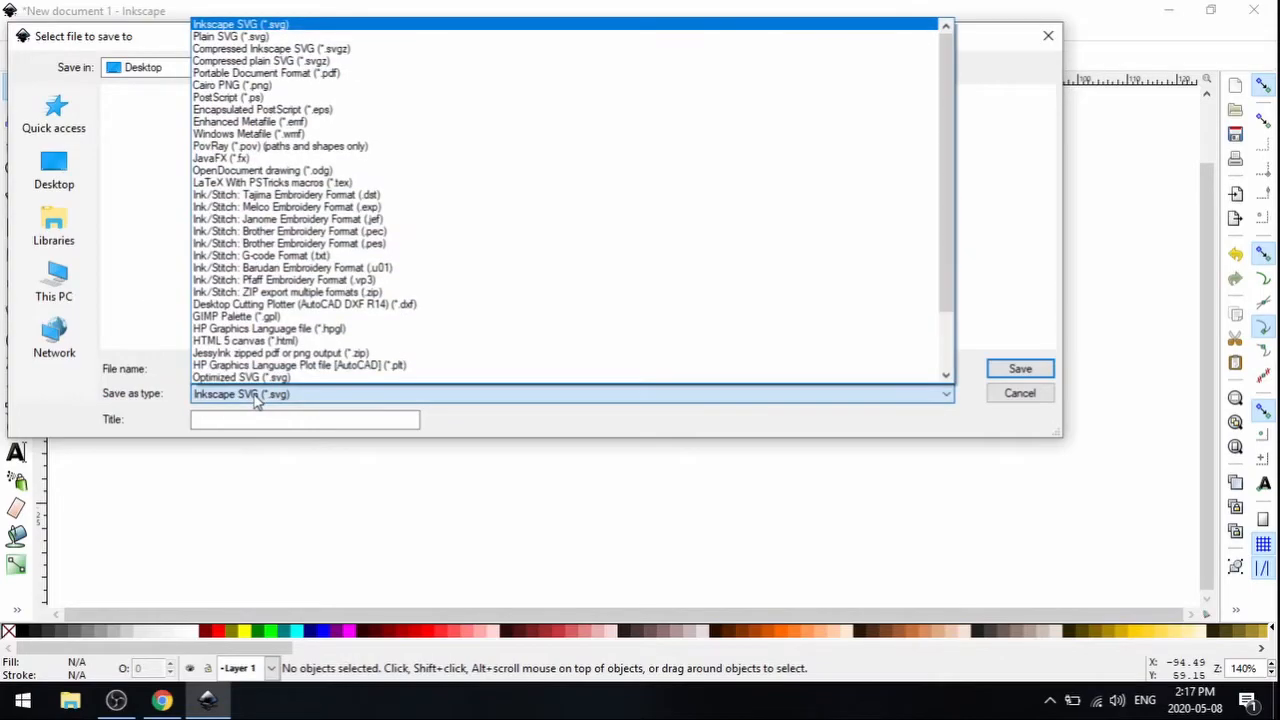
{"action": "left_click", "coordinate": [253, 38]}
{"action": "double_click", "coordinate": [259, 369]}
{"action": "type", "text": "guitar pick"}
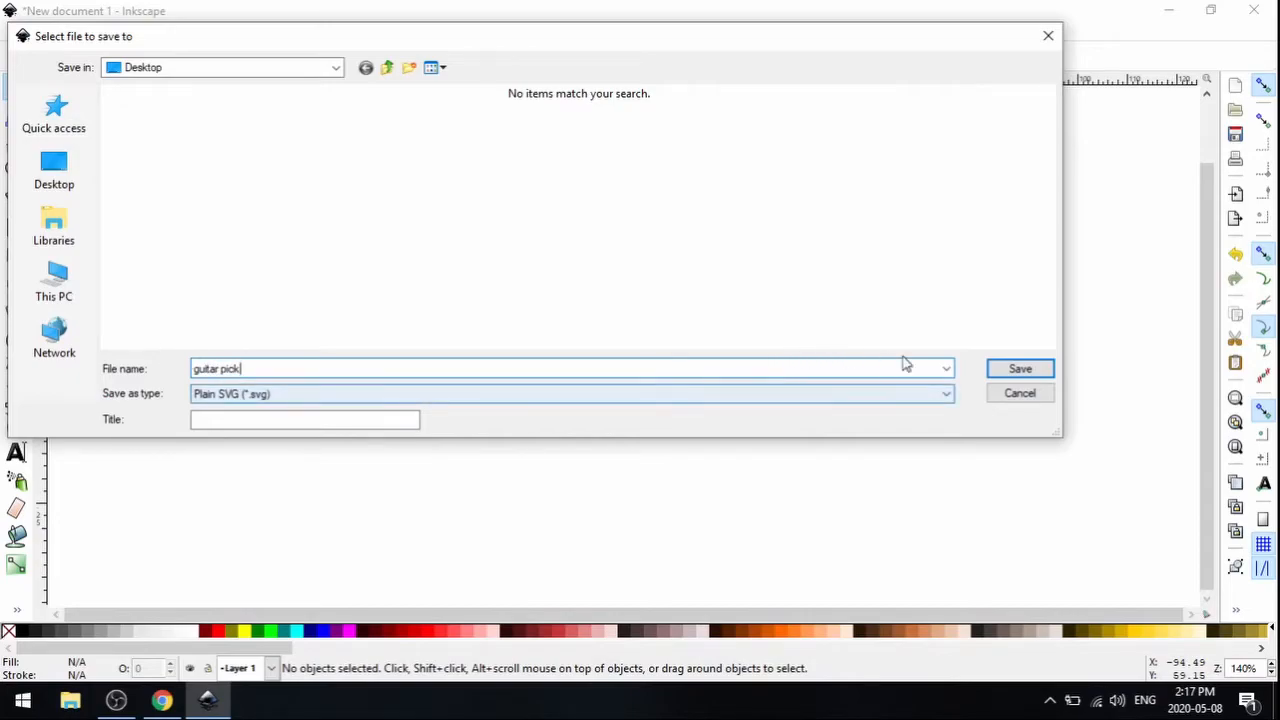
{"action": "left_click", "coordinate": [1033, 372]}
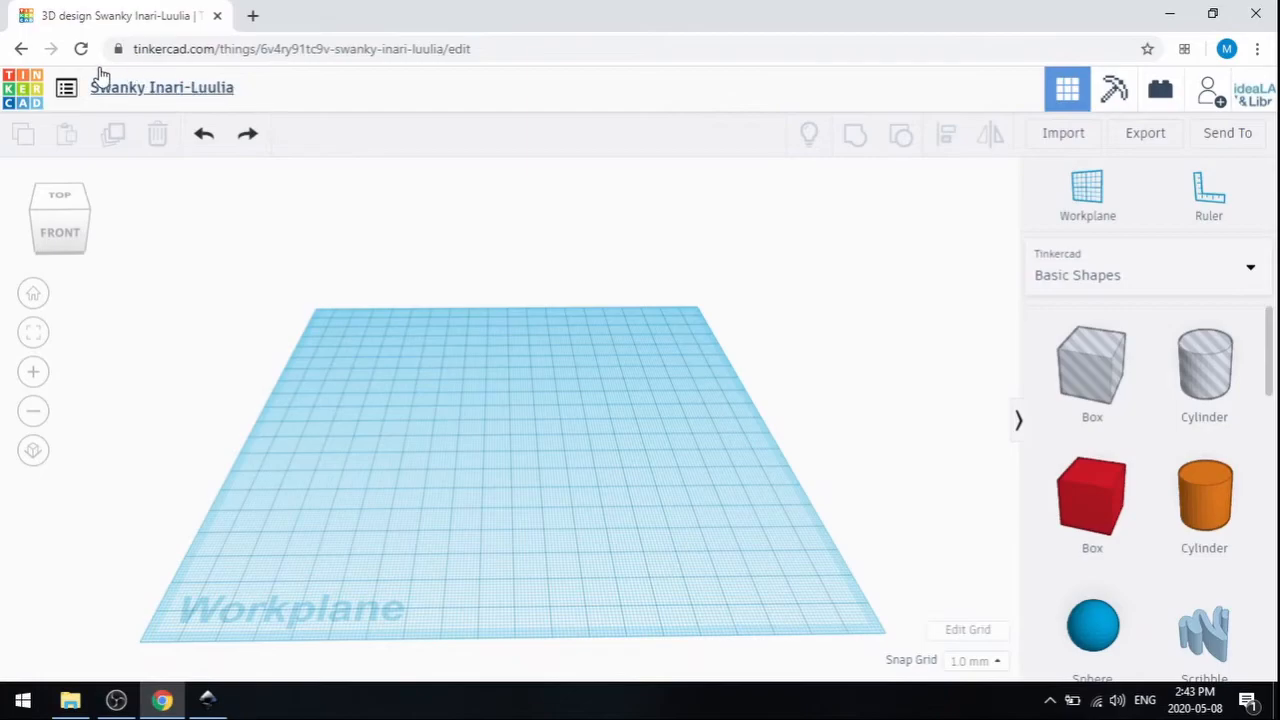
Switch to the Tinkercad design and rename it "guitar pick"
{"action": "left_click", "coordinate": [215, 92]}
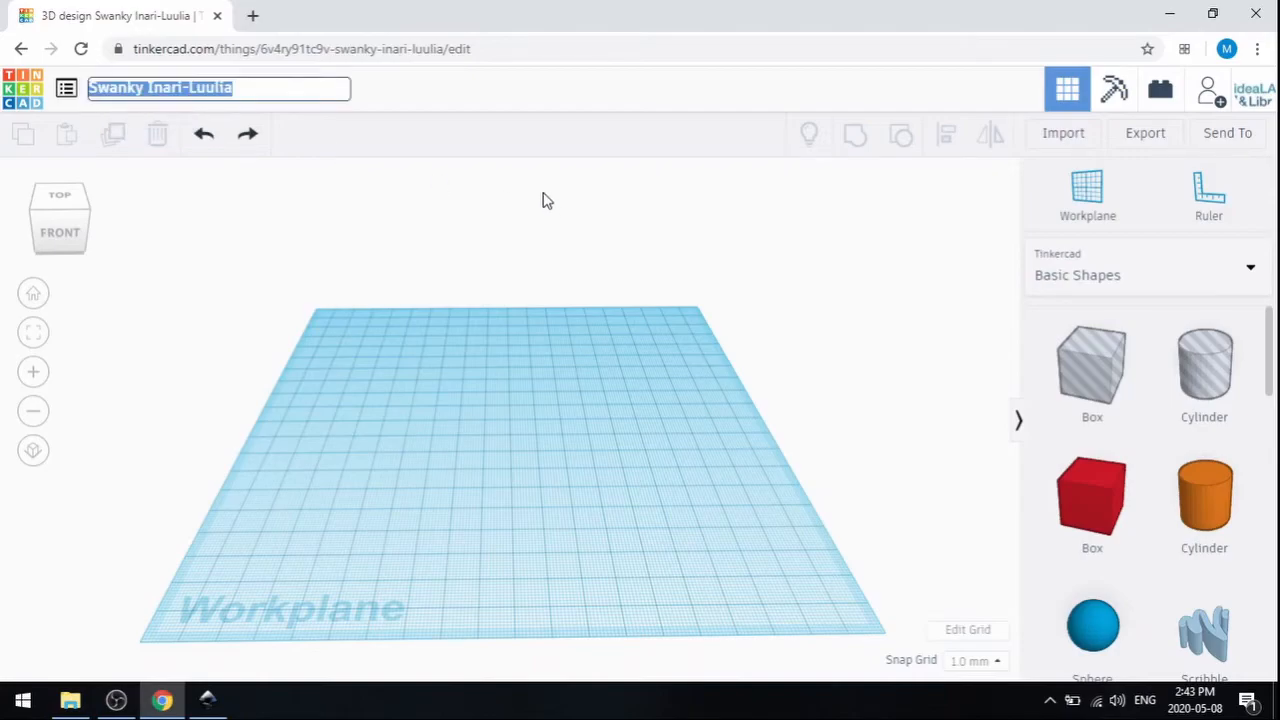
{"action": "type", "text": "guit"}
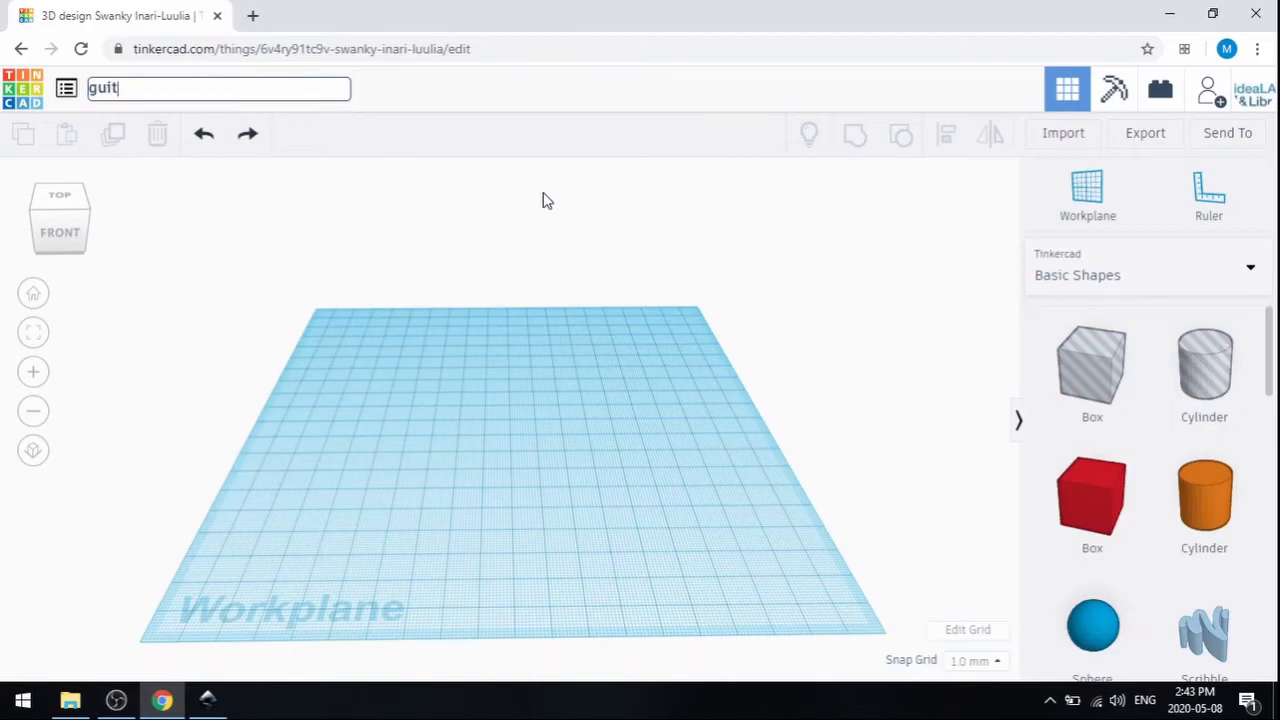
{"action": "type", "text": "ar pick"}
{"action": "key", "text": "Return"}
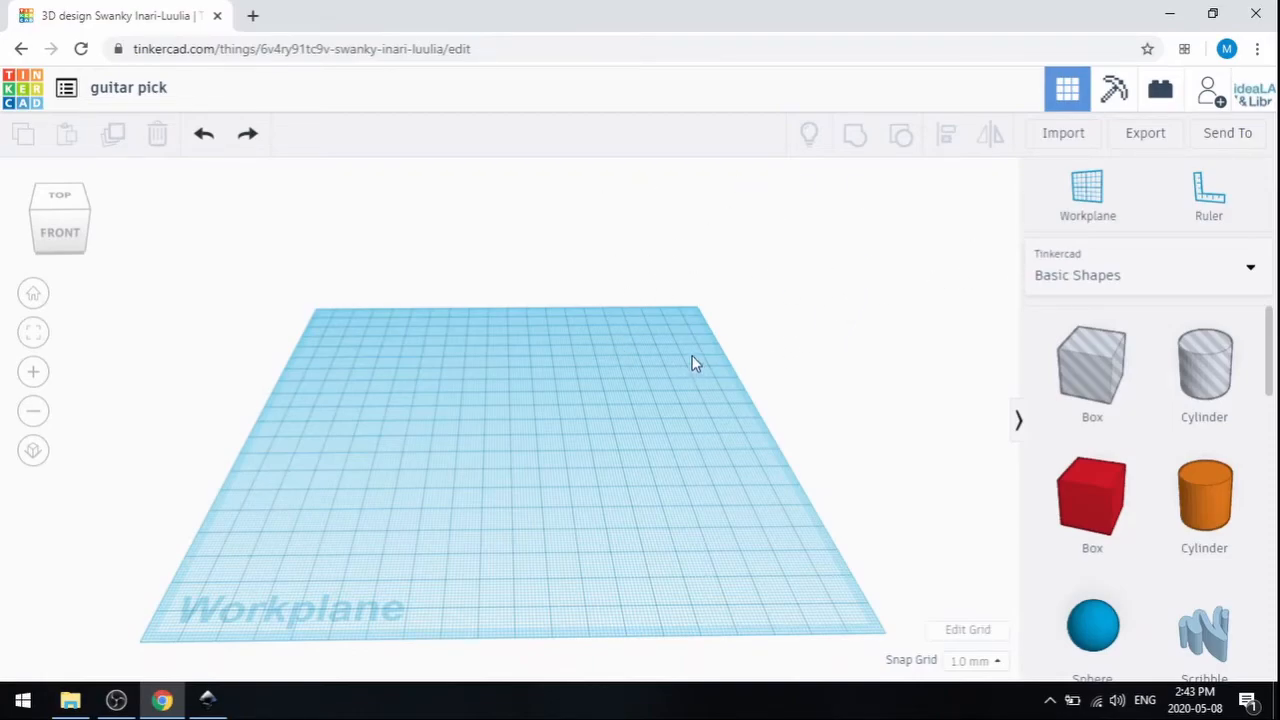
Import the guitar pick SVG file from the Desktop, centered on the artboard at a scale of 100
{"action": "left_click", "coordinate": [1072, 134]}
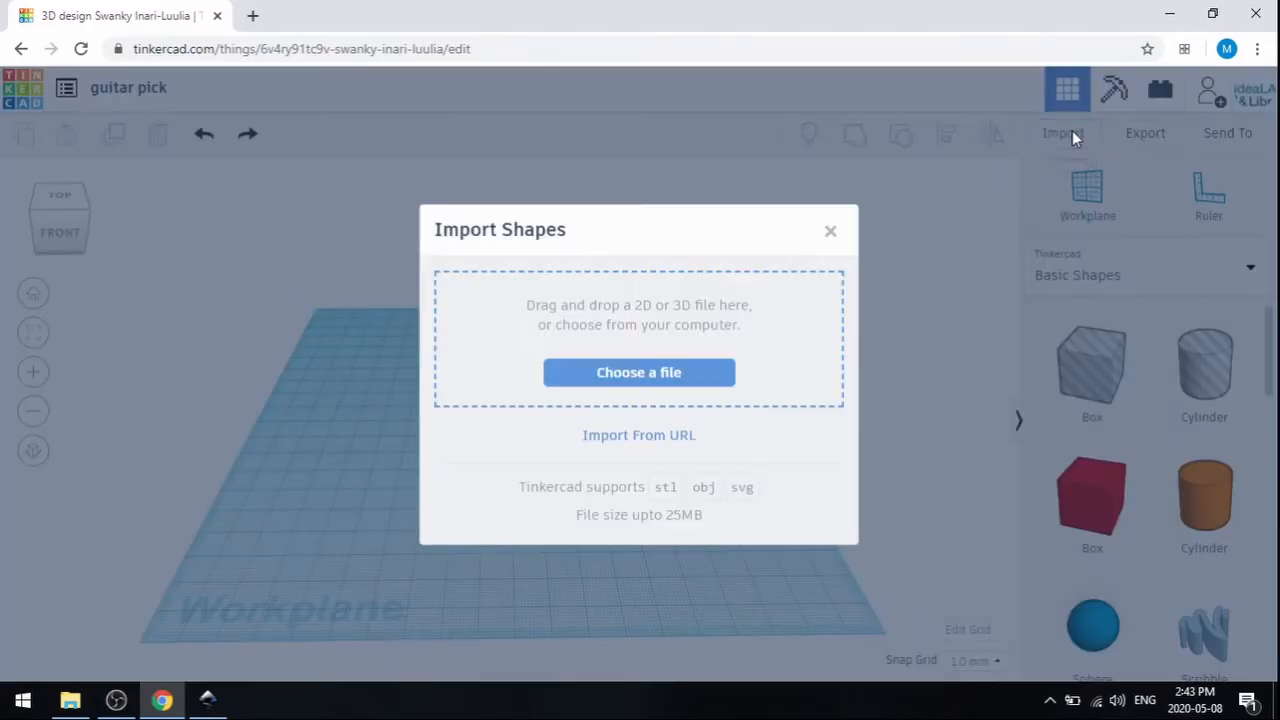
{"action": "left_click", "coordinate": [699, 378]}
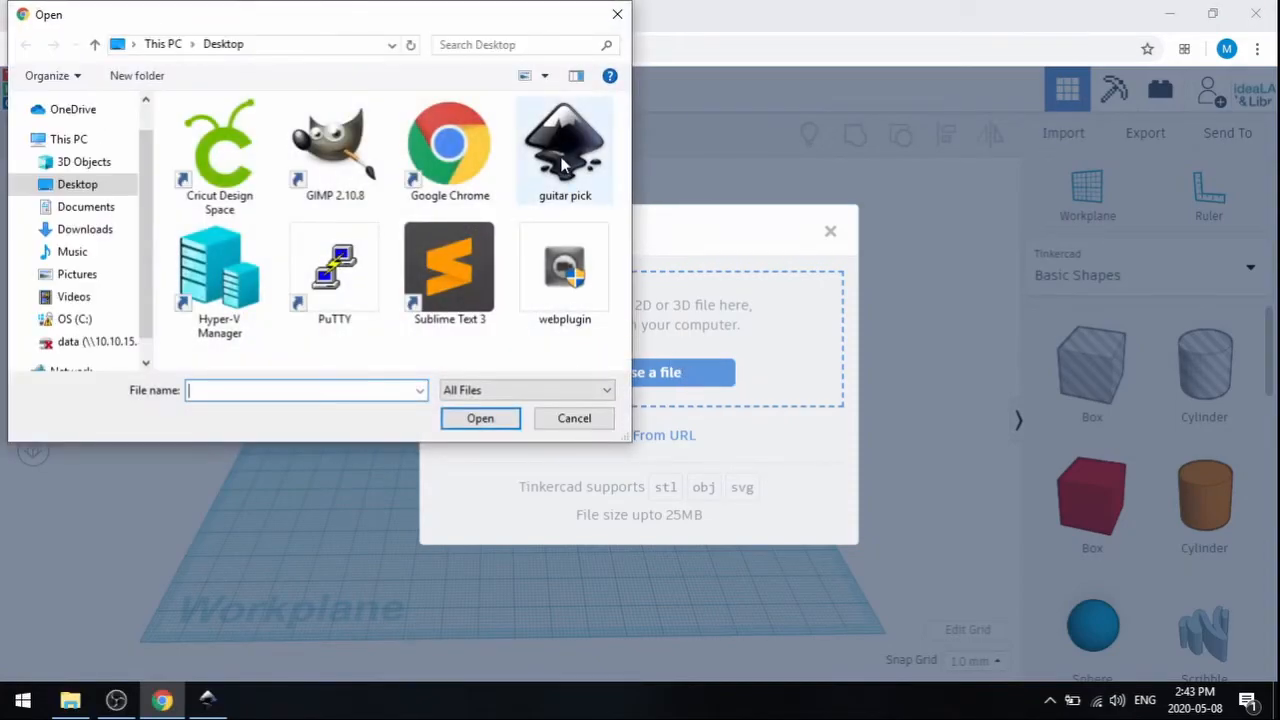
{"action": "left_click", "coordinate": [562, 135]}
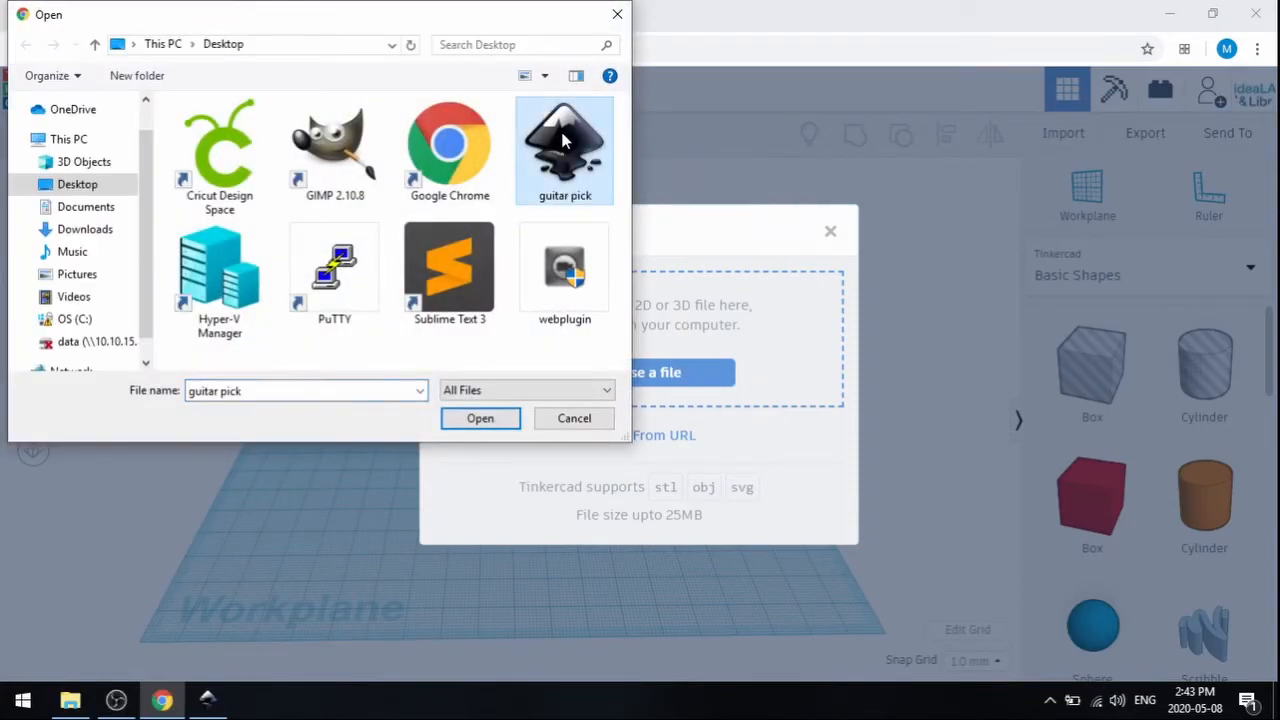
{"action": "left_click", "coordinate": [480, 420]}
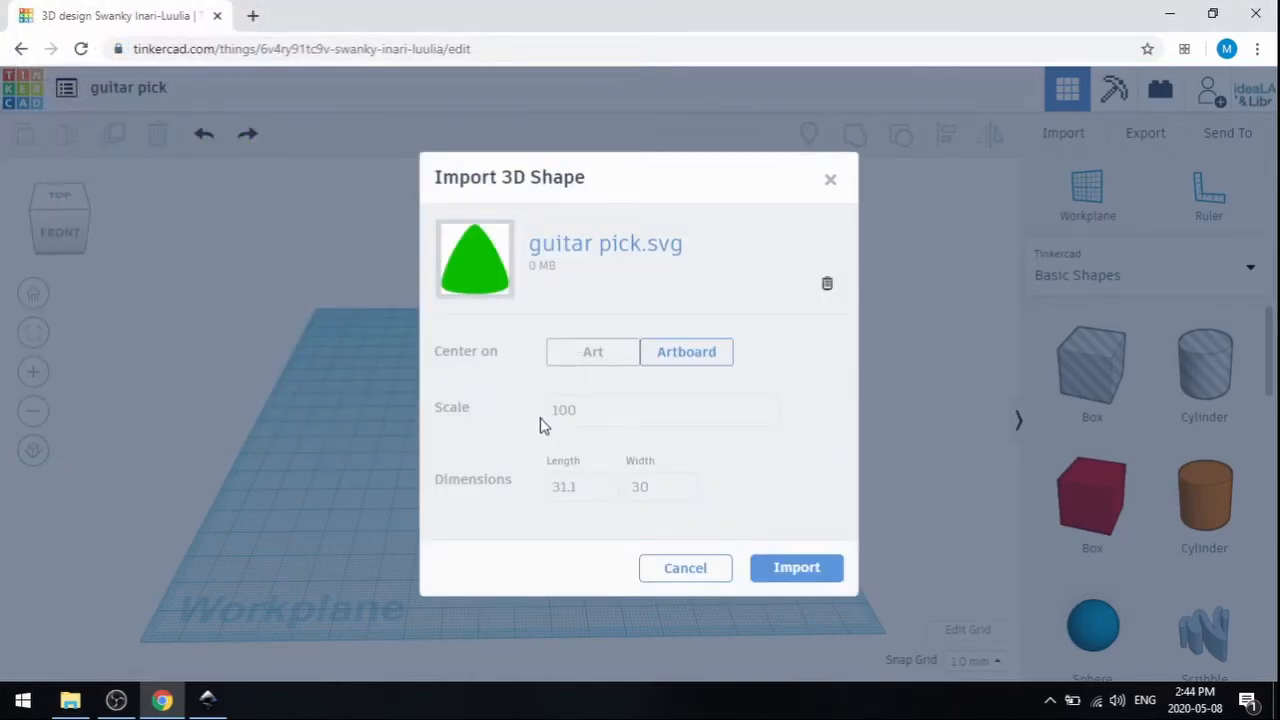
{"action": "left_click_drag", "start_coordinate": [596, 410], "coordinate": [545, 409]}
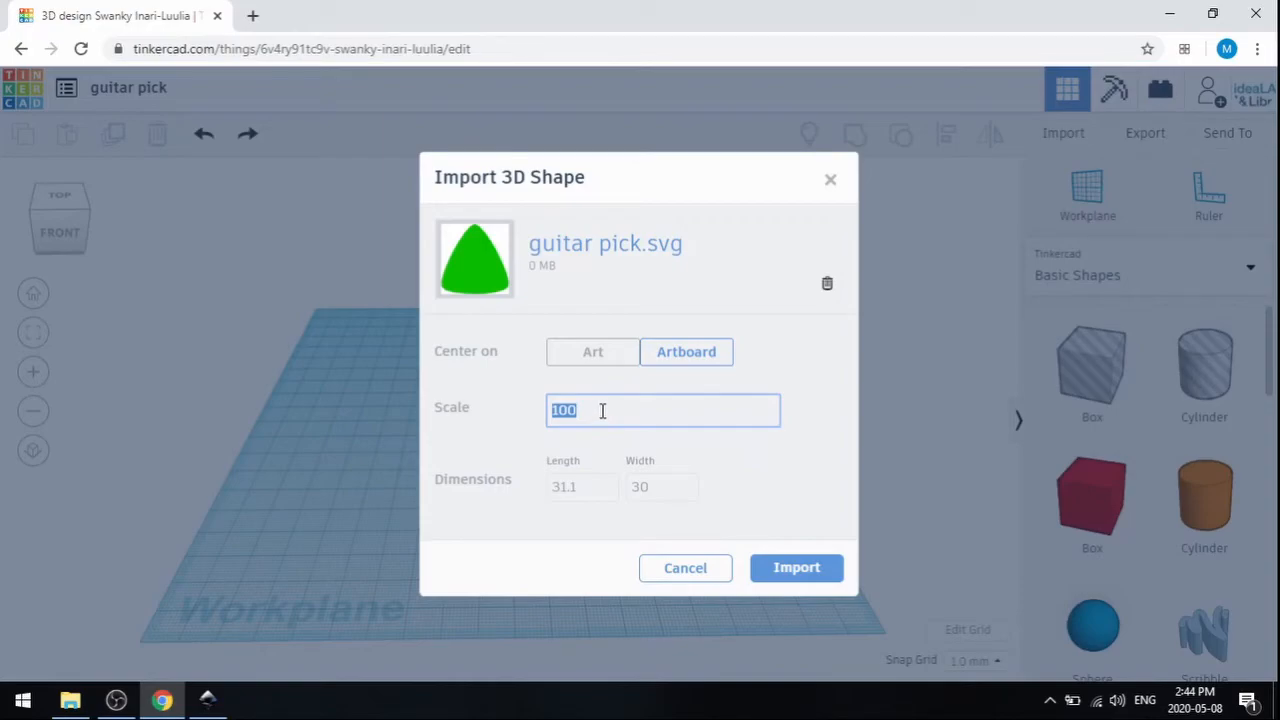
{"action": "key", "text": "BackSpace"}
{"action": "left_click", "coordinate": [818, 575]}
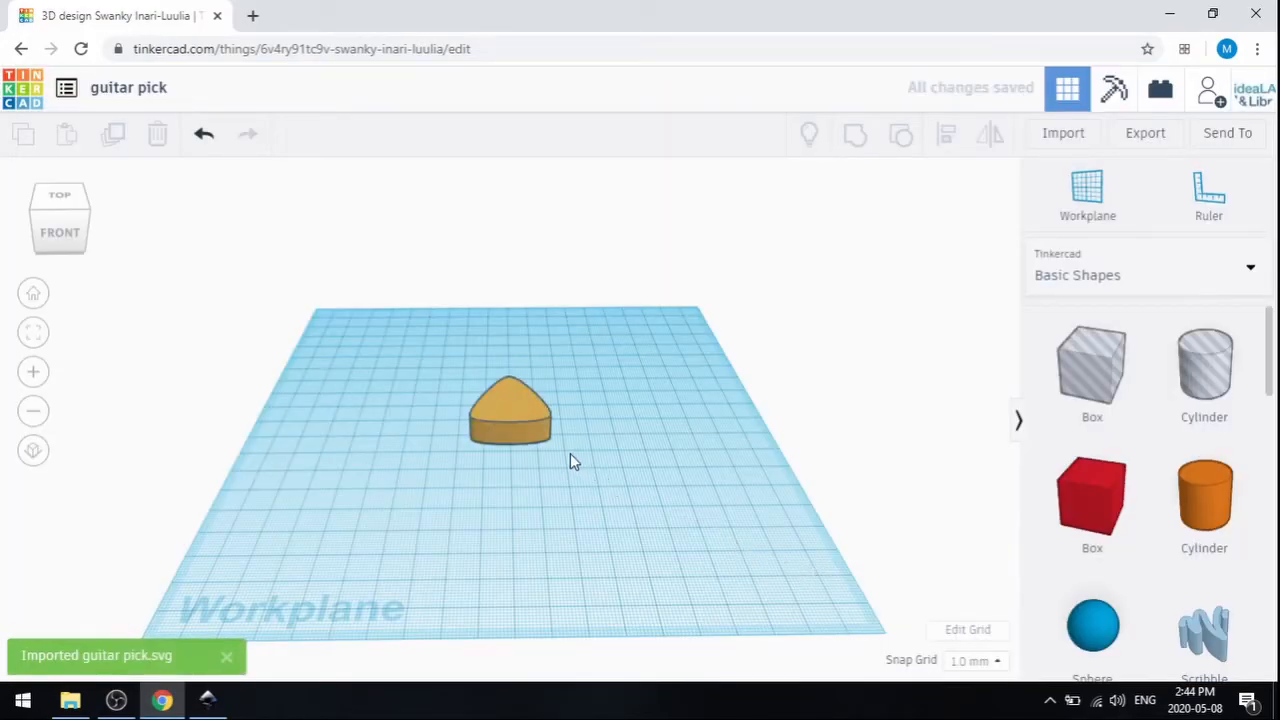
Place a ruler at the front-left corner of the workplane
{"action": "mouse_move", "coordinate": [576, 444]}
{"action": "left_mouse_down"}
{"action": "mouse_move", "coordinate": [560, 508]}
{"action": "mouse_move", "coordinate": [571, 438]}
{"action": "left_mouse_up"}
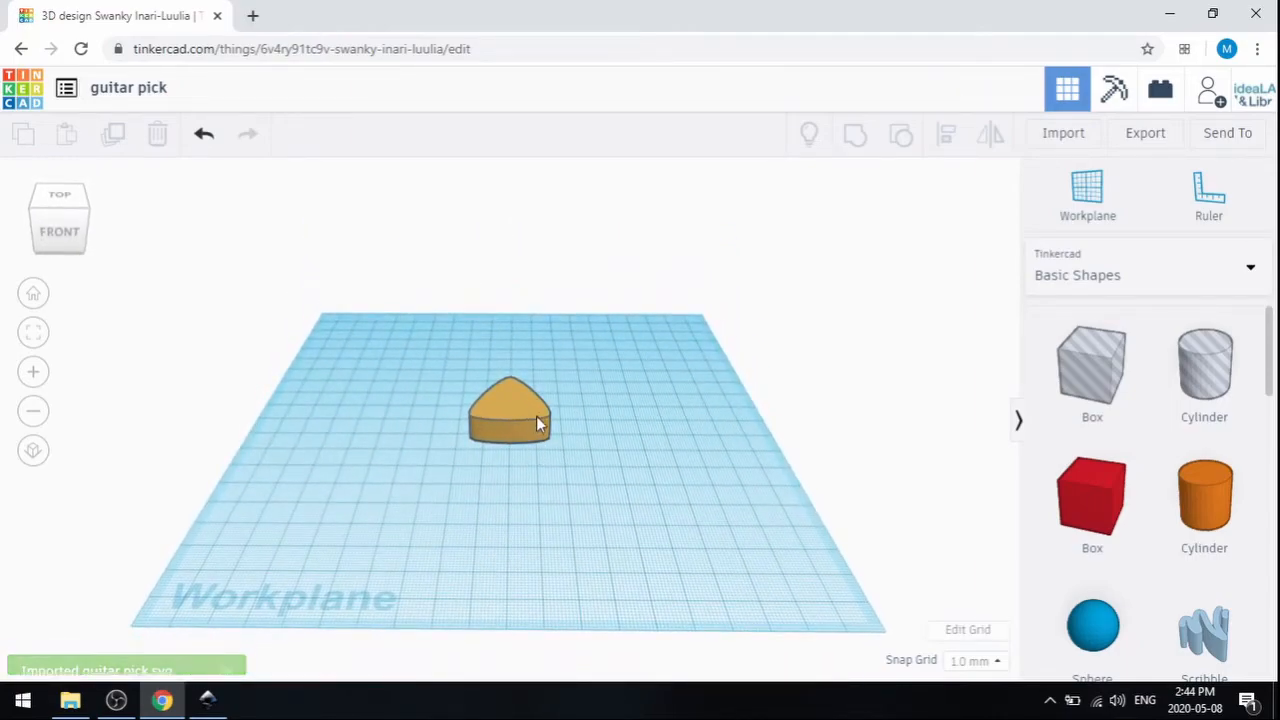
{"action": "left_click_drag", "start_coordinate": [625, 418], "coordinate": [503, 423]}
{"action": "left_click_drag", "start_coordinate": [550, 468], "coordinate": [585, 471]}
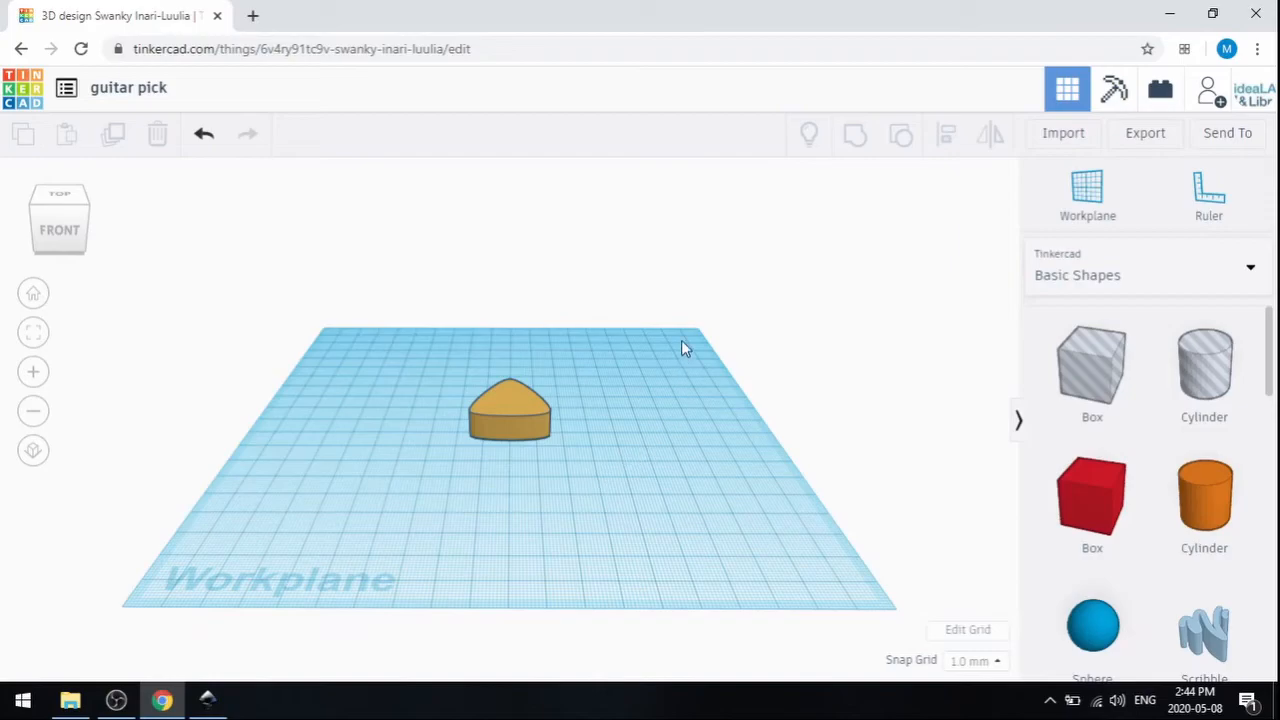
{"action": "left_click", "coordinate": [1205, 192]}
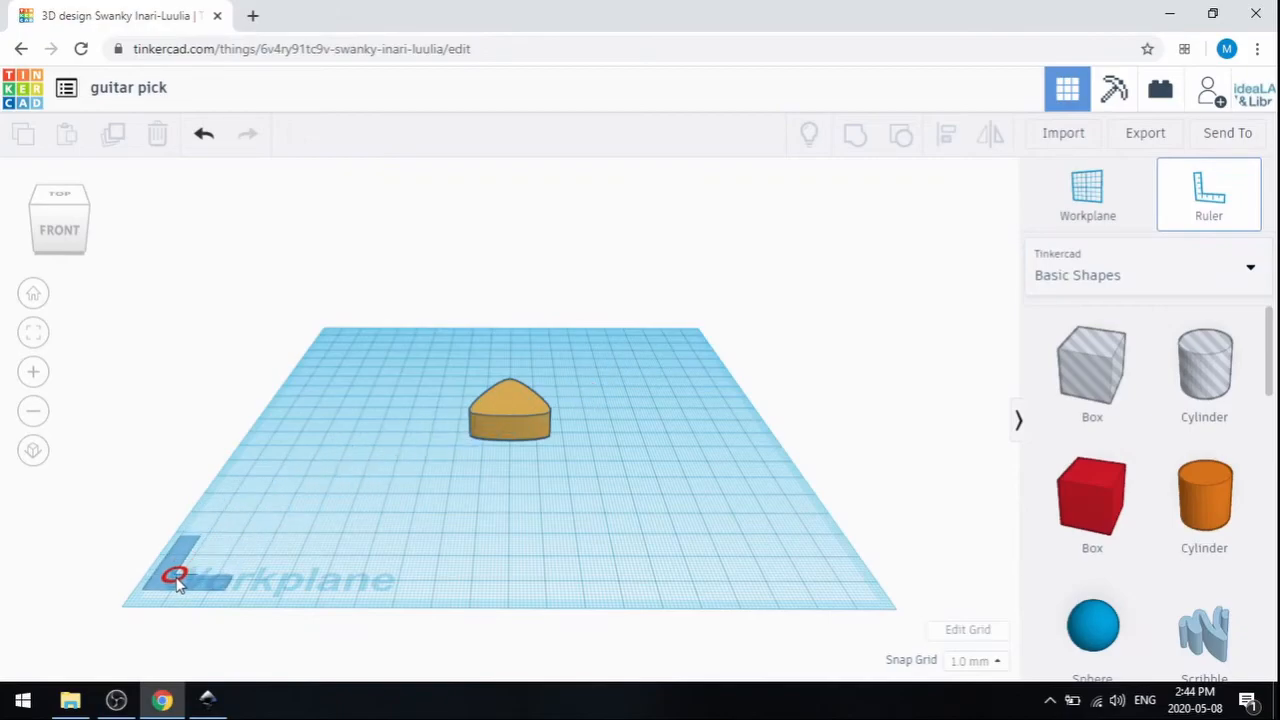
{"action": "left_click", "coordinate": [157, 592]}
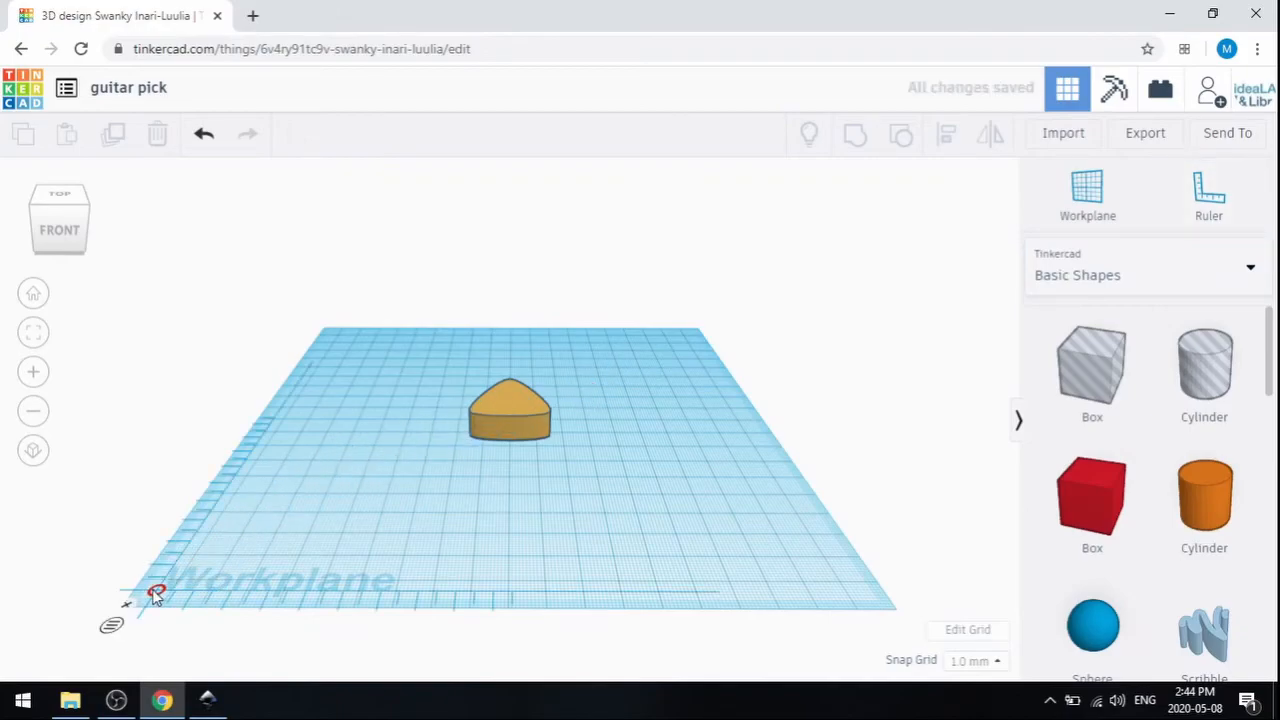
Set the guitar pick's height to 2 mm and deselect it
{"action": "left_click", "coordinate": [506, 402]}
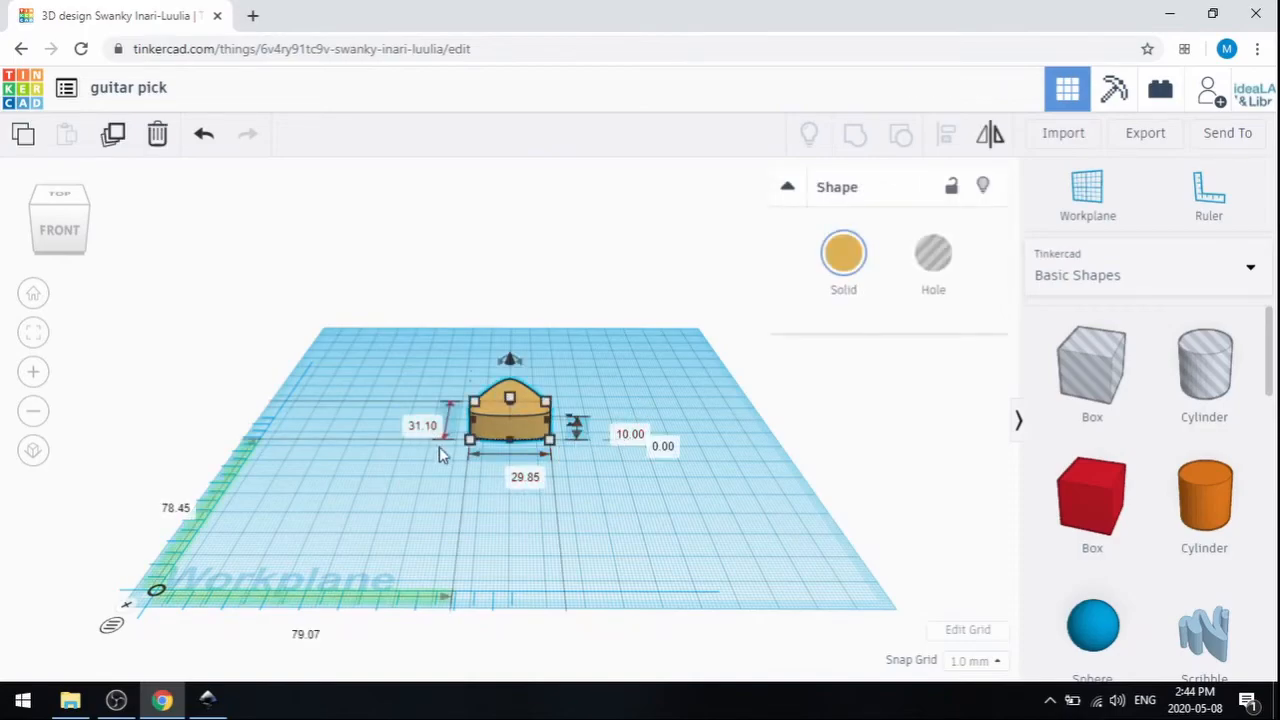
{"action": "left_click", "coordinate": [625, 438]}
{"action": "type", "text": "2"}
{"action": "key", "text": "Return"}
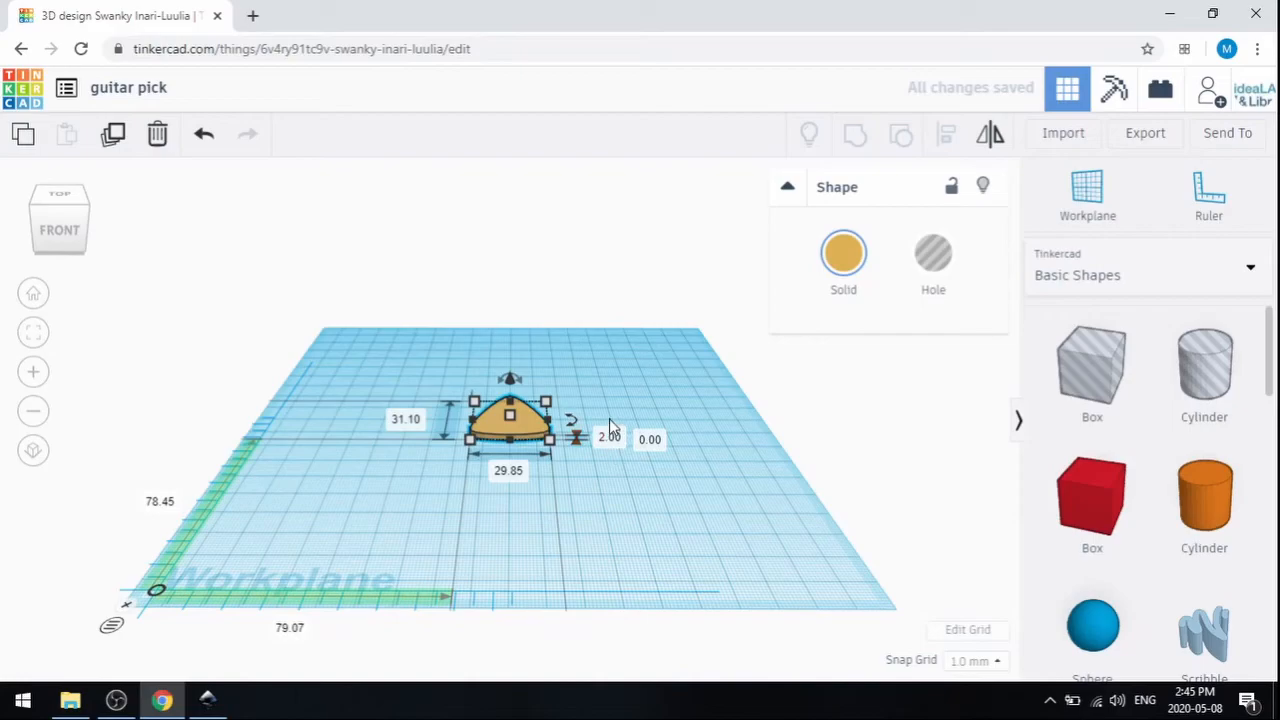
{"action": "left_click", "coordinate": [610, 438]}
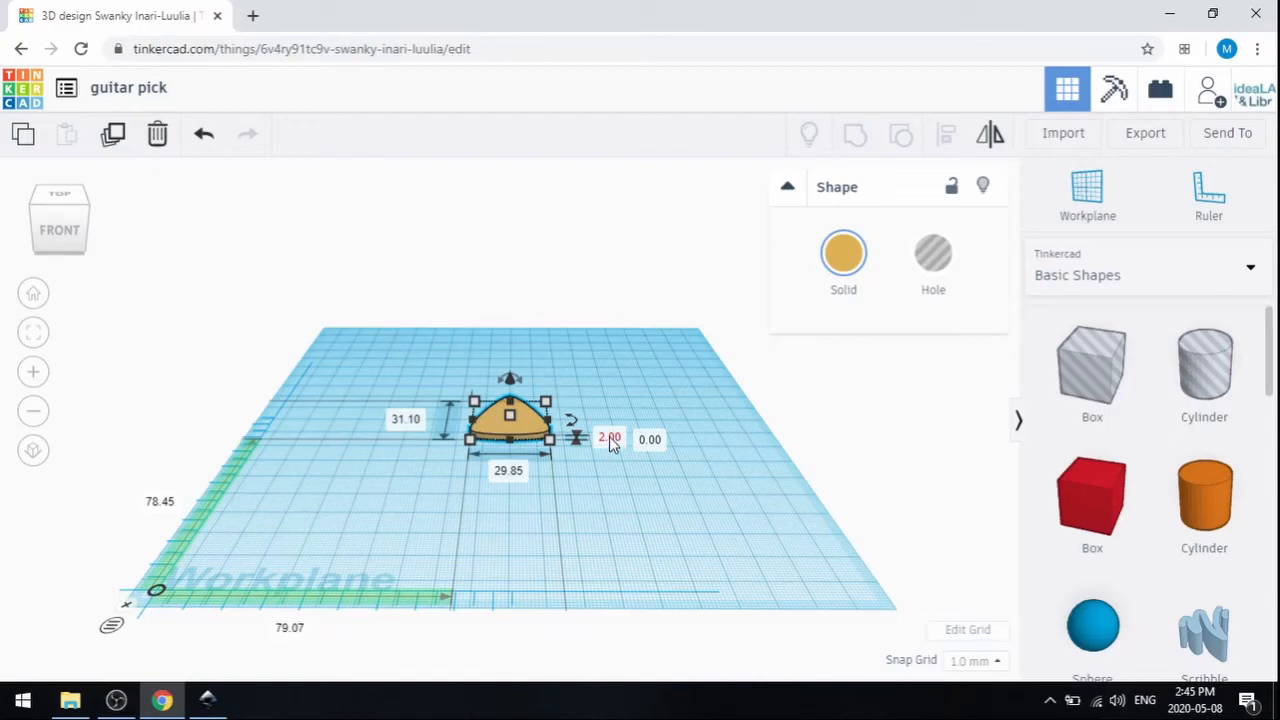
{"action": "mouse_move", "coordinate": [615, 455]}
{"action": "left_mouse_down"}
{"action": "mouse_move", "coordinate": [620, 511]}
{"action": "mouse_move", "coordinate": [613, 461]}
{"action": "left_mouse_up"}
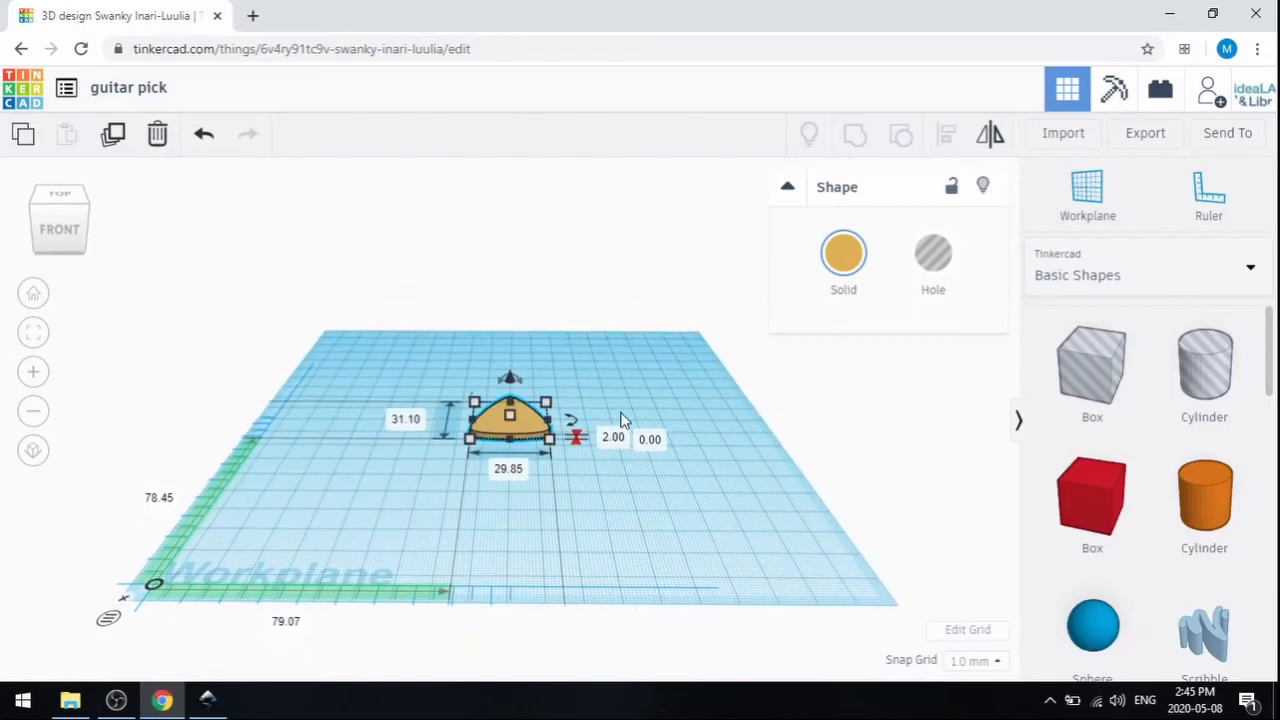
{"action": "left_click", "coordinate": [714, 414]}
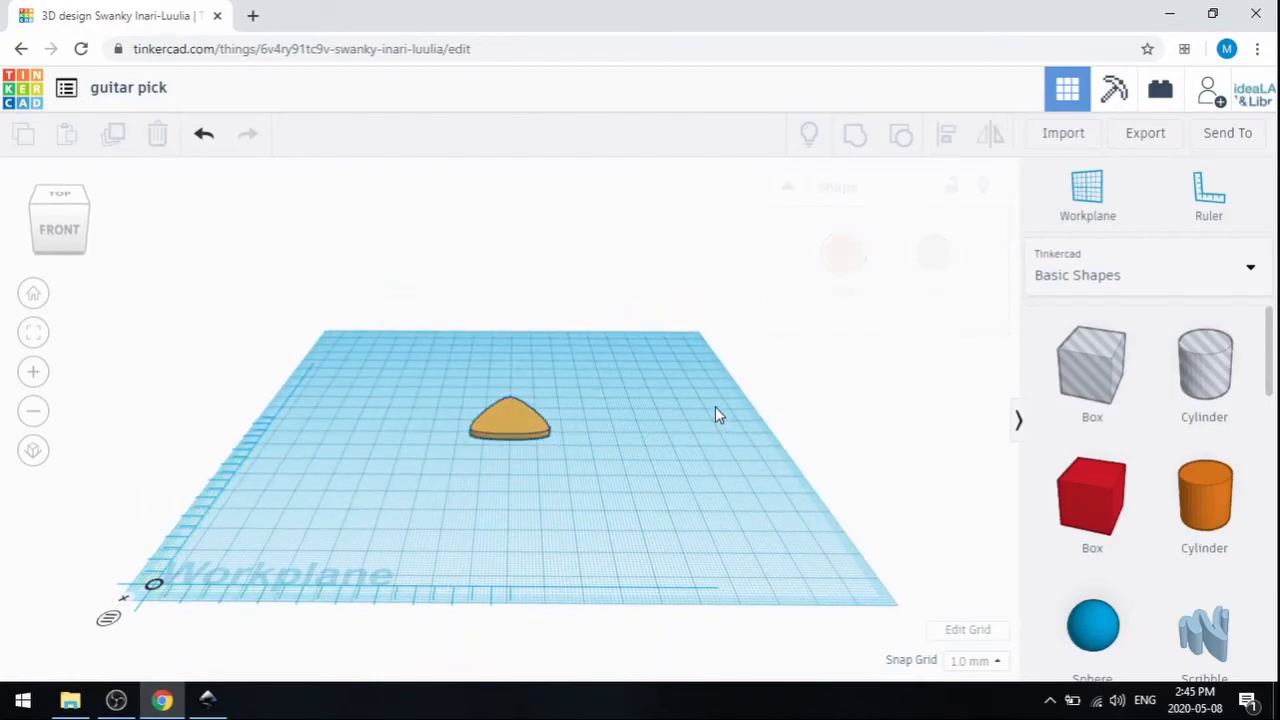
Change the guitar pick's solid color to green
{"action": "mouse_move", "coordinate": [577, 400]}
{"action": "left_mouse_down"}
{"action": "mouse_move", "coordinate": [584, 444]}
{"action": "mouse_move", "coordinate": [574, 414]}
{"action": "left_mouse_up"}
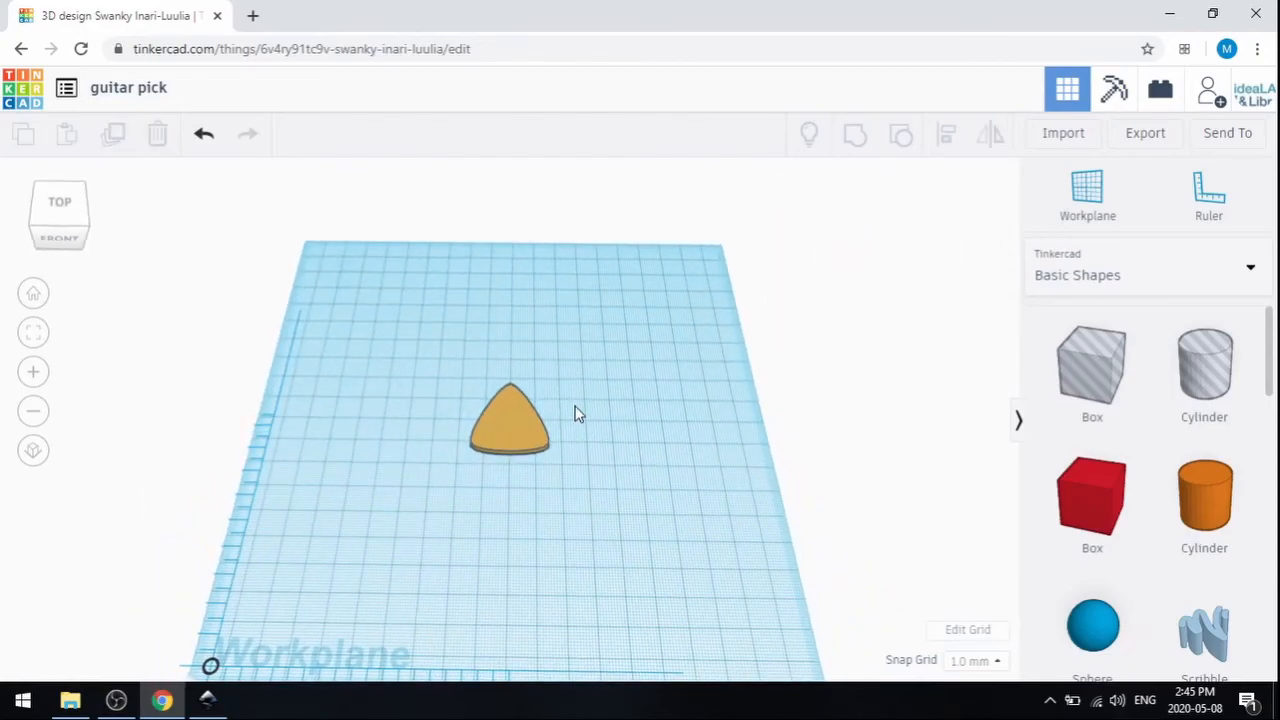
{"action": "left_click", "coordinate": [519, 417]}
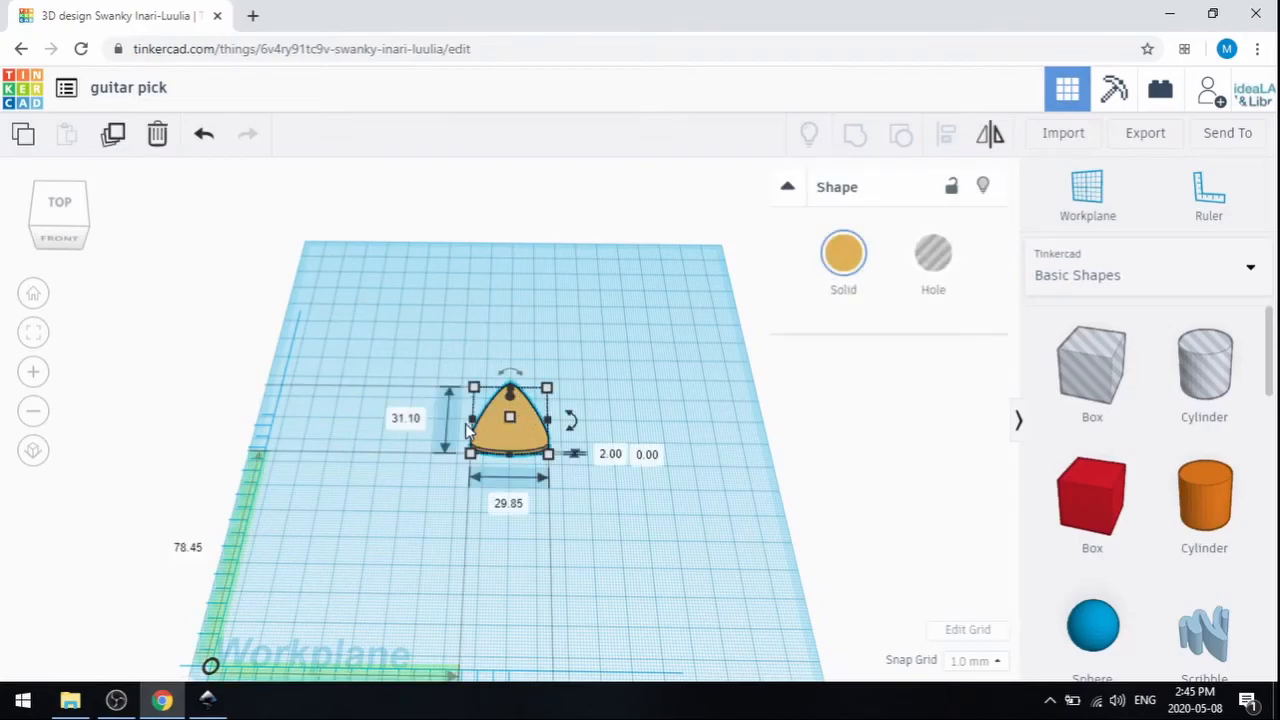
{"action": "left_click", "coordinate": [845, 253]}
{"action": "left_click", "coordinate": [924, 425]}
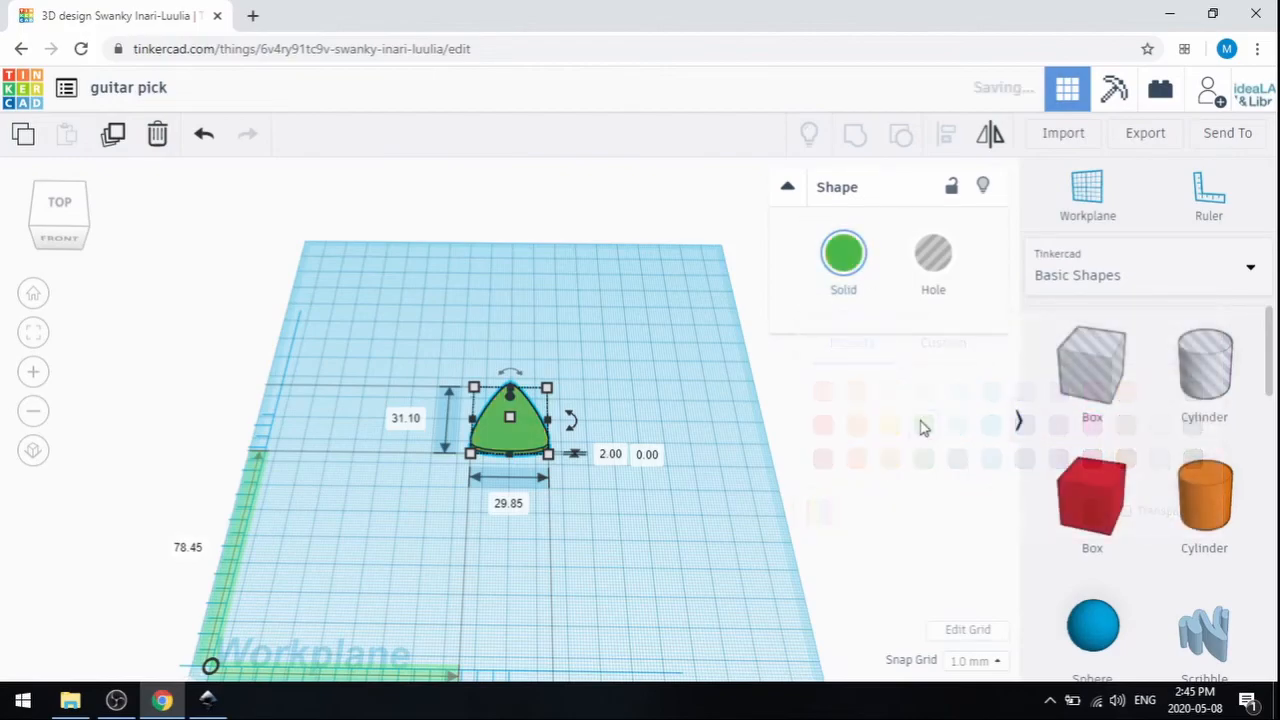
Export only the selected guitar pick shape as an STL file for 3D printing
{"action": "left_click", "coordinate": [686, 397]}
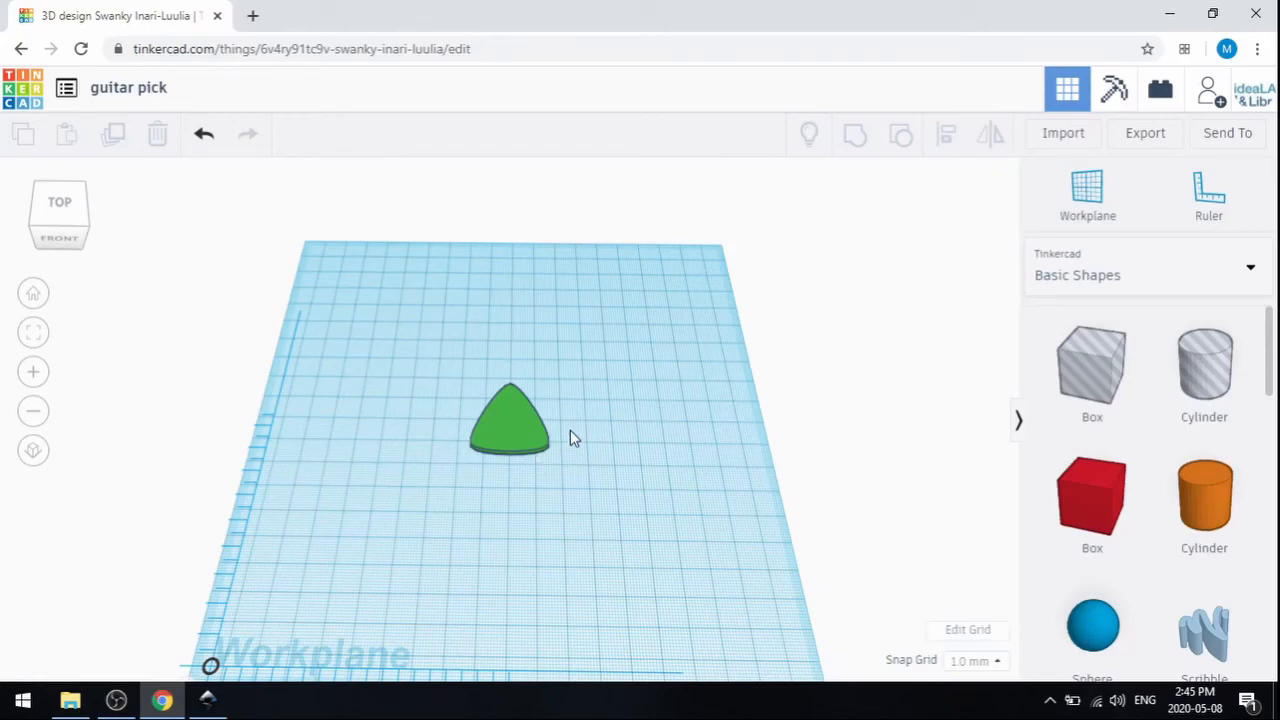
{"action": "left_click_drag", "start_coordinate": [599, 441], "coordinate": [595, 410]}
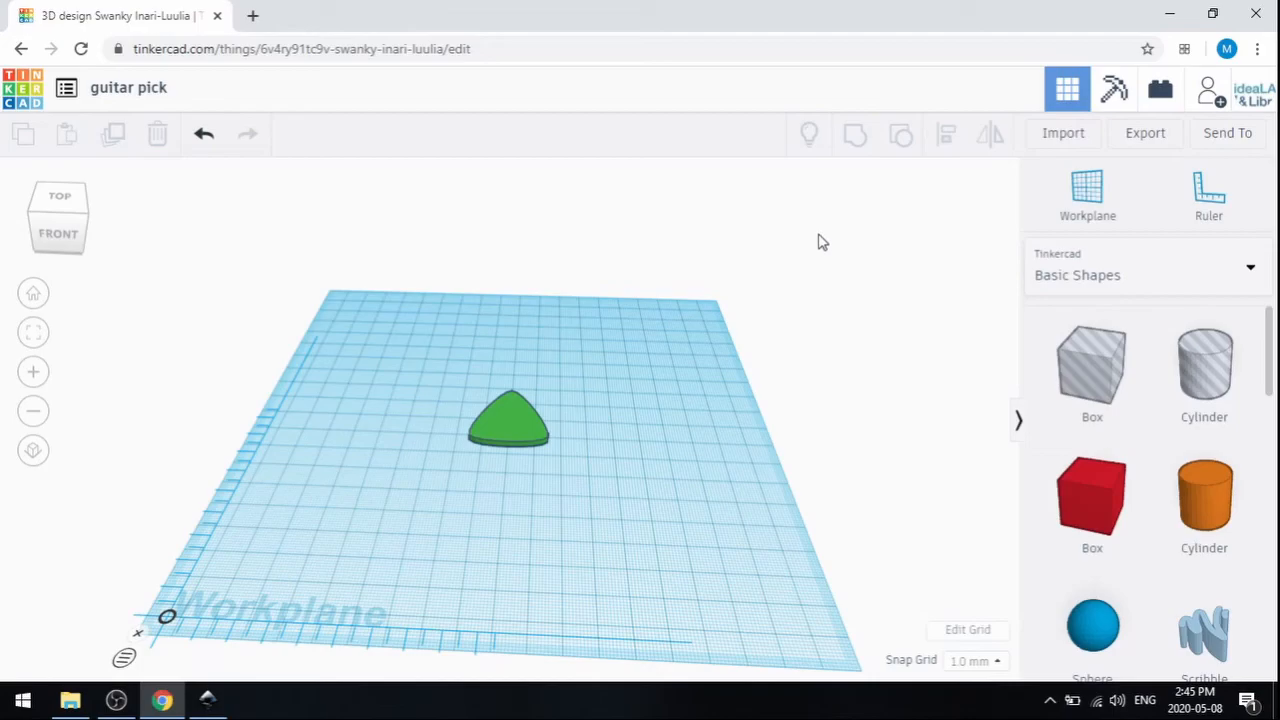
{"action": "left_click", "coordinate": [519, 418]}
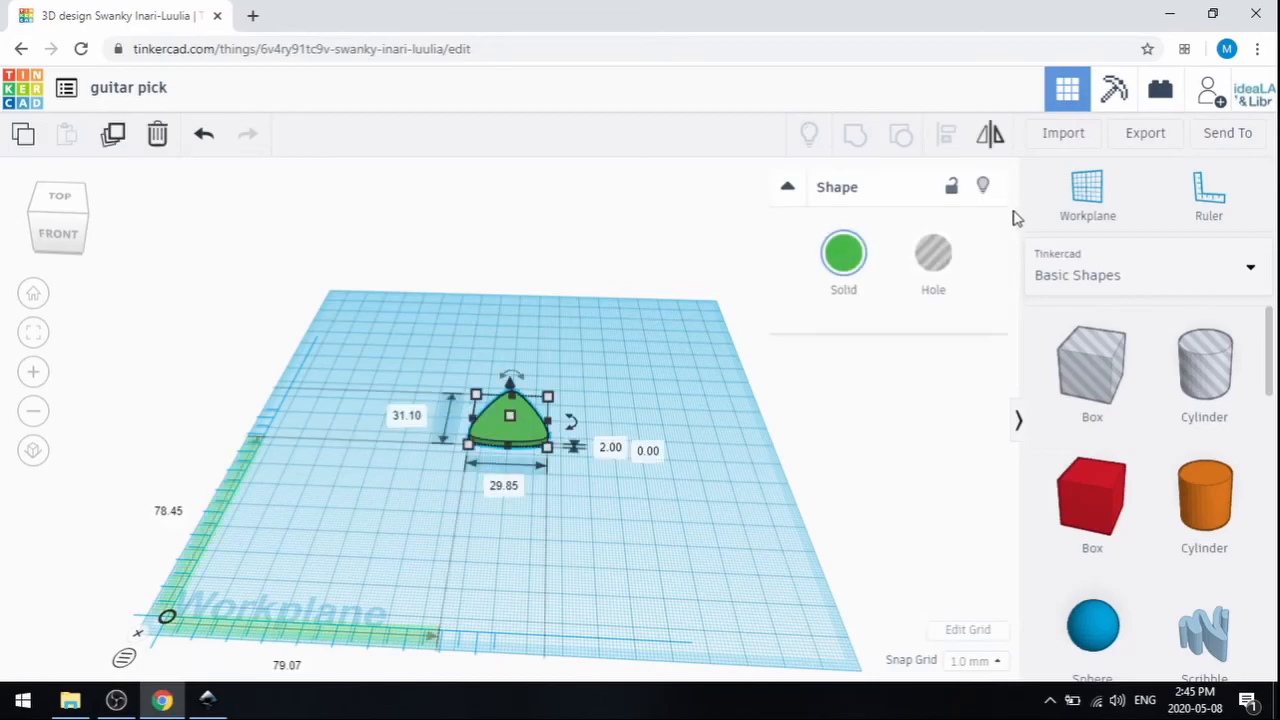
{"action": "left_click", "coordinate": [1147, 133]}
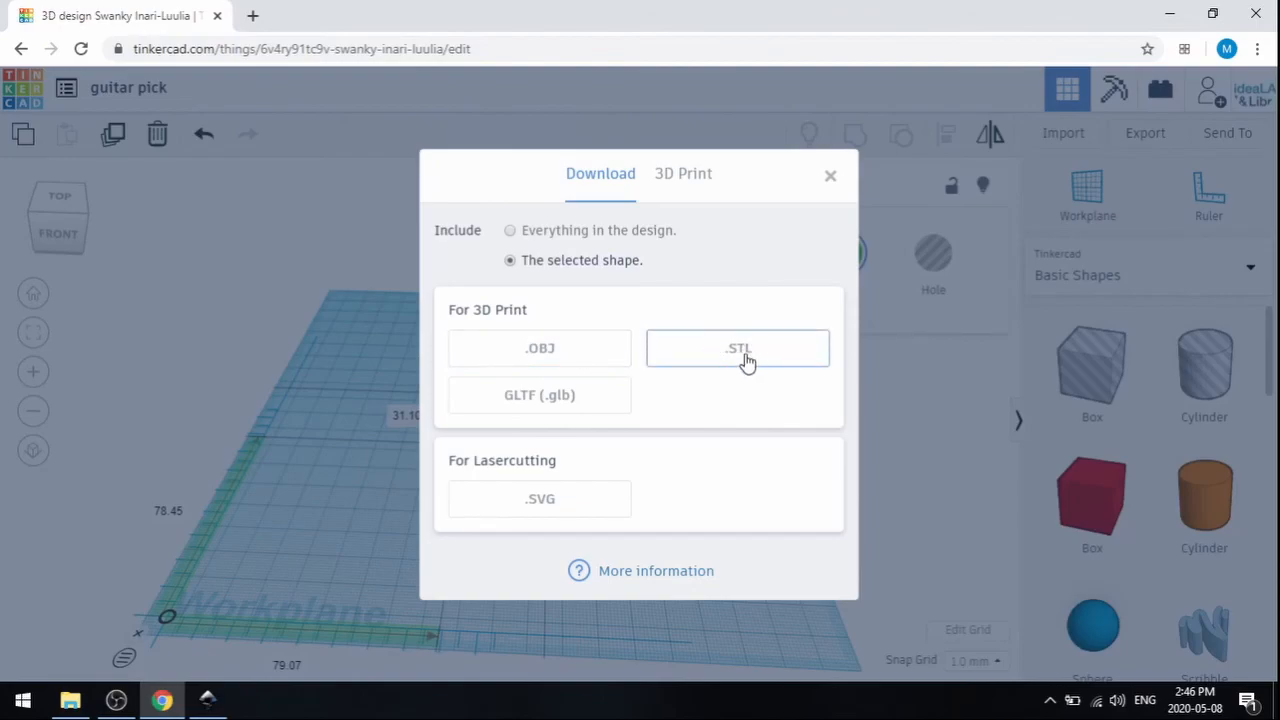
{"action": "left_click", "coordinate": [795, 348]}
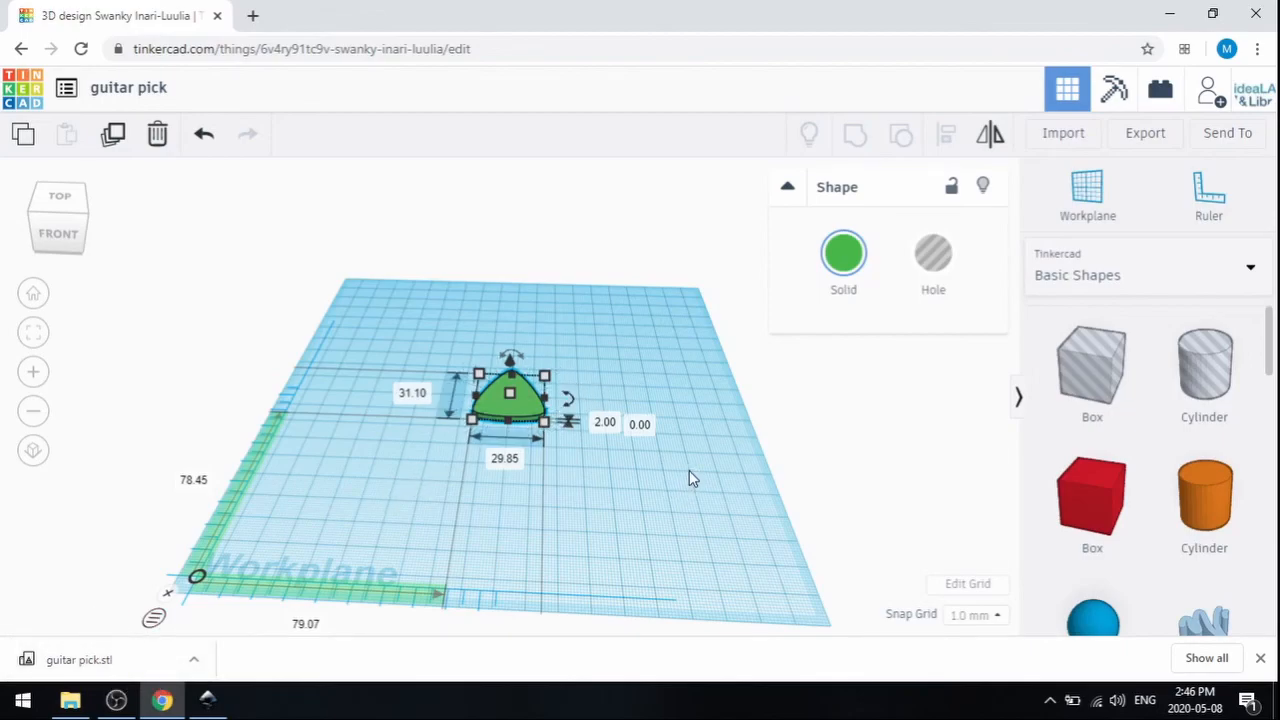
{"action": "left_click_drag", "start_coordinate": [691, 469], "coordinate": [703, 454]}
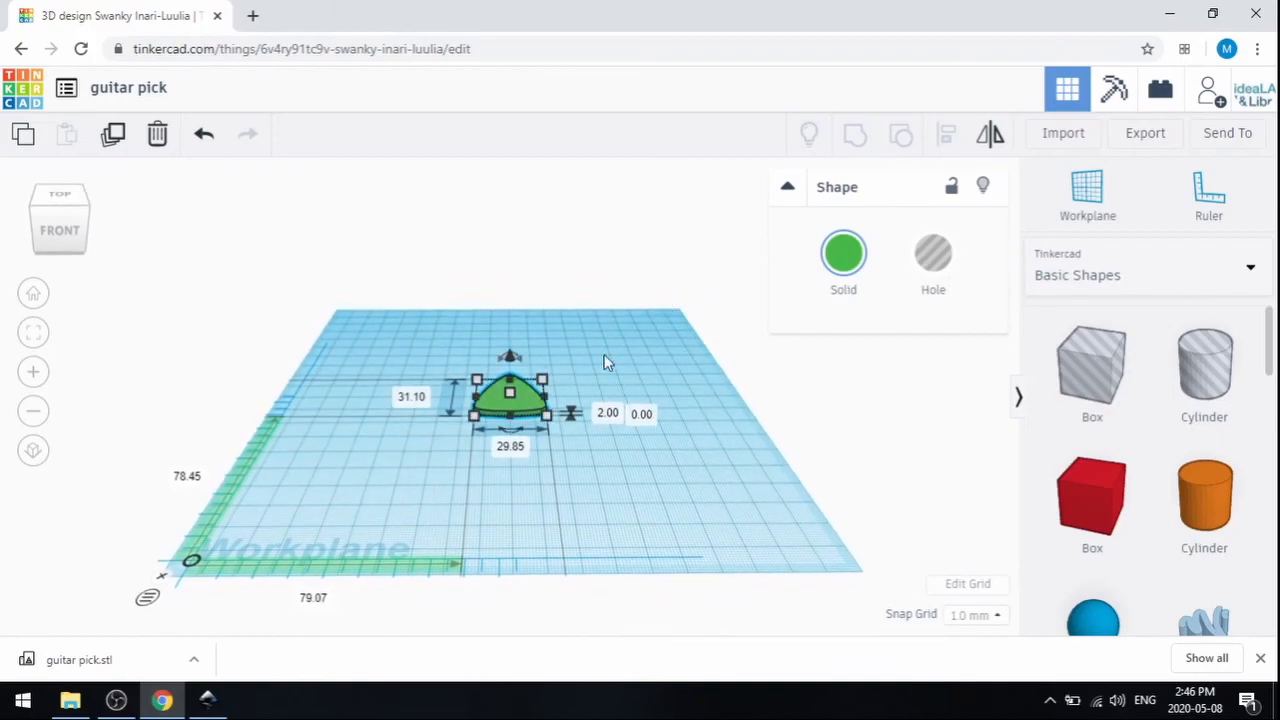